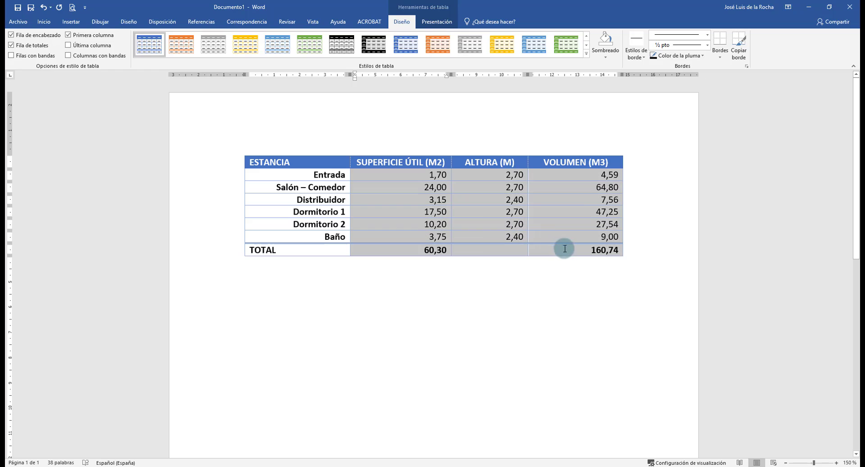
{"action": "left_click", "coordinate": [581, 242]}
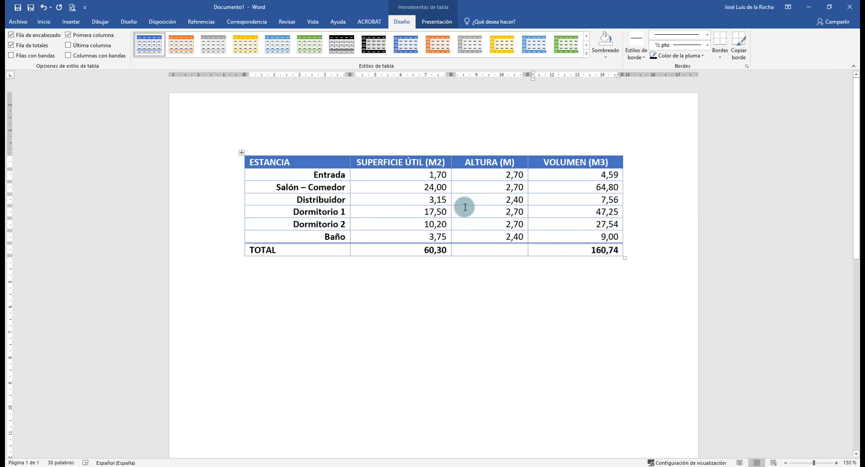
{"action": "left_click", "coordinate": [429, 202]}
{"action": "type", "text": "1"}
{"action": "key", "text": "BackSpace"}
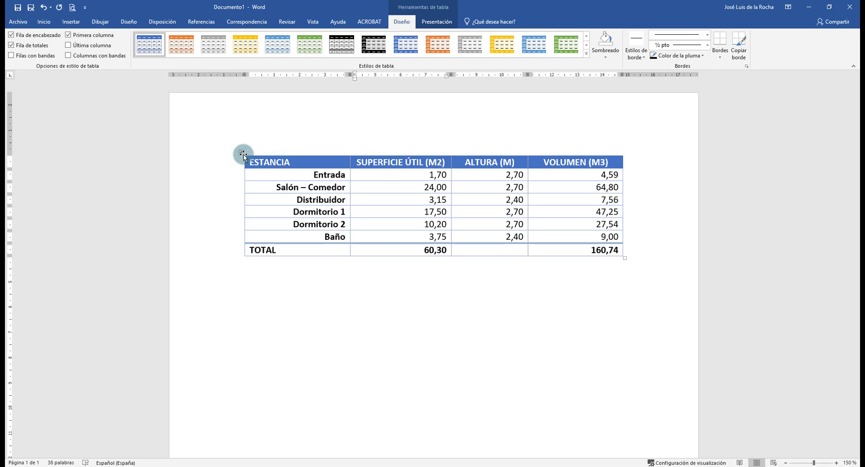
Step: Duplicate the room table below the original and clear the SUPERFICIE ÚTIL (M2) total in the copy
{"action": "key", "text": "ctrl+End"}
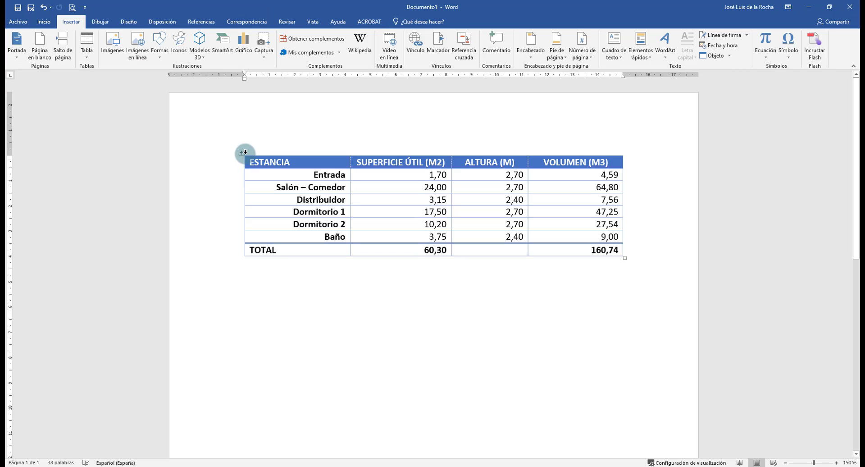
{"action": "left_click", "coordinate": [242, 152]}
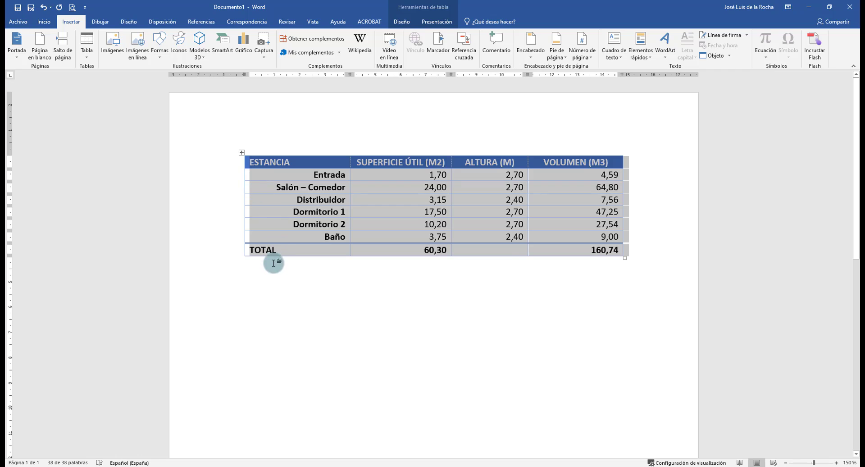
{"action": "left_click", "coordinate": [275, 291]}
{"action": "key", "text": "ctrl+v"}
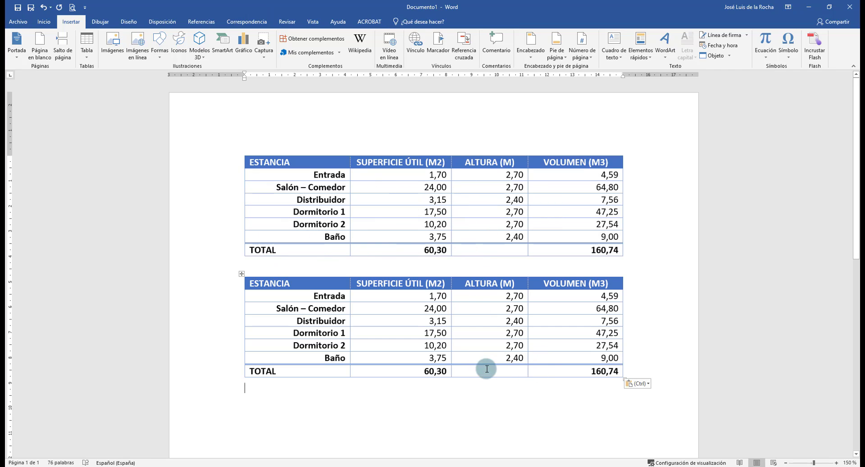
{"action": "double_click", "coordinate": [414, 372]}
{"action": "key", "text": "Delete"}
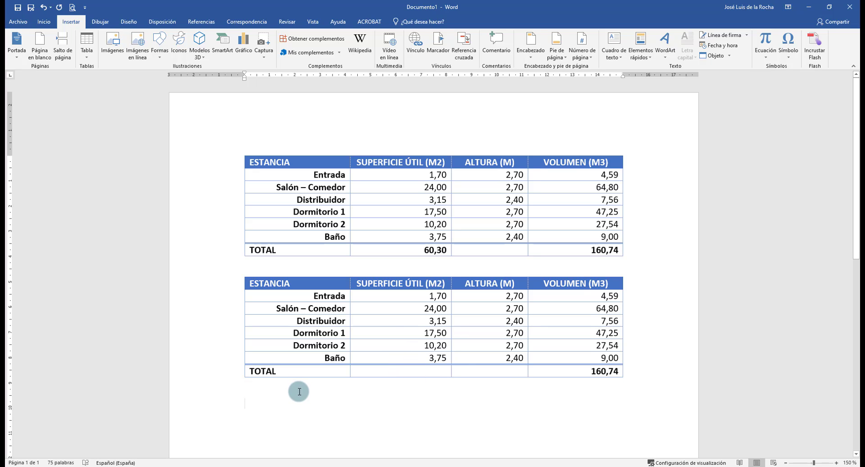
Step: Insert an empty table with three columns and two rows below the copied room table
{"action": "left_click", "coordinate": [88, 47]}
{"action": "left_click", "coordinate": [94, 87]}
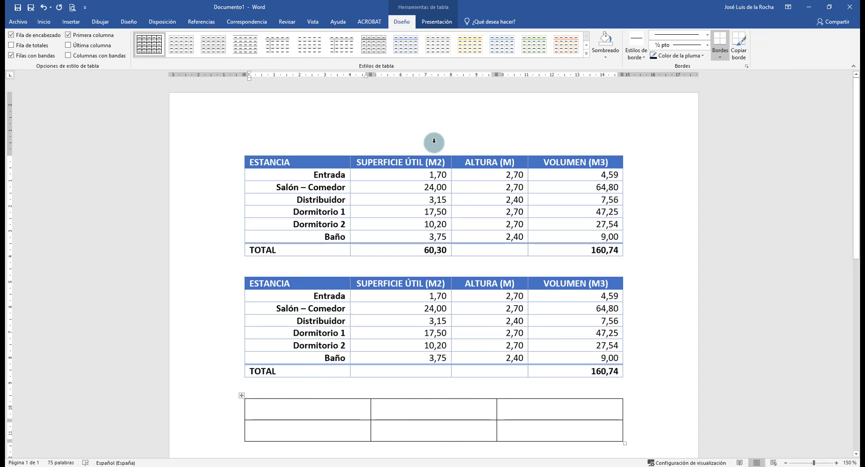
Step: Examine the number formats and functions offered in the Formula dialog for the empty table's first cell, and cancel it
{"action": "left_click", "coordinate": [431, 26]}
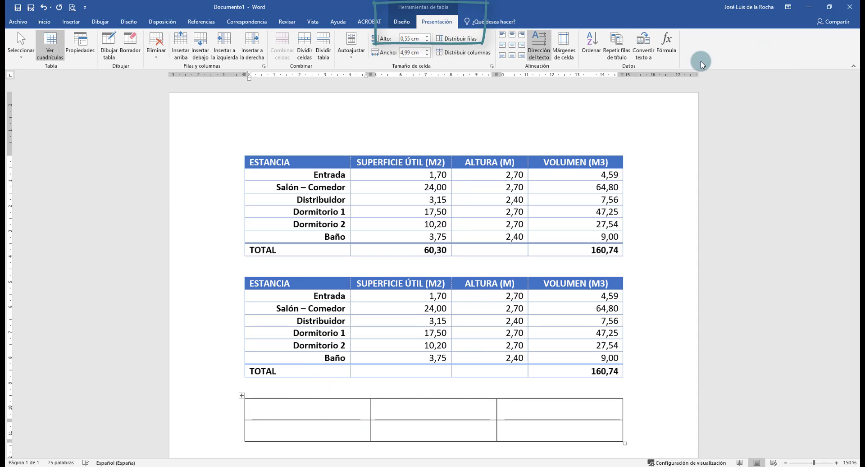
{"action": "left_click", "coordinate": [667, 47]}
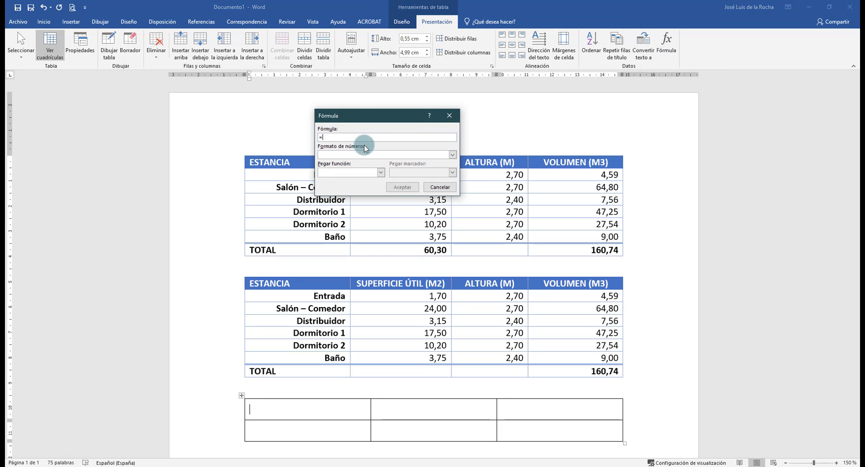
{"action": "left_click_drag", "start_coordinate": [383, 113], "coordinate": [386, 116]}
{"action": "left_click", "coordinate": [349, 142]}
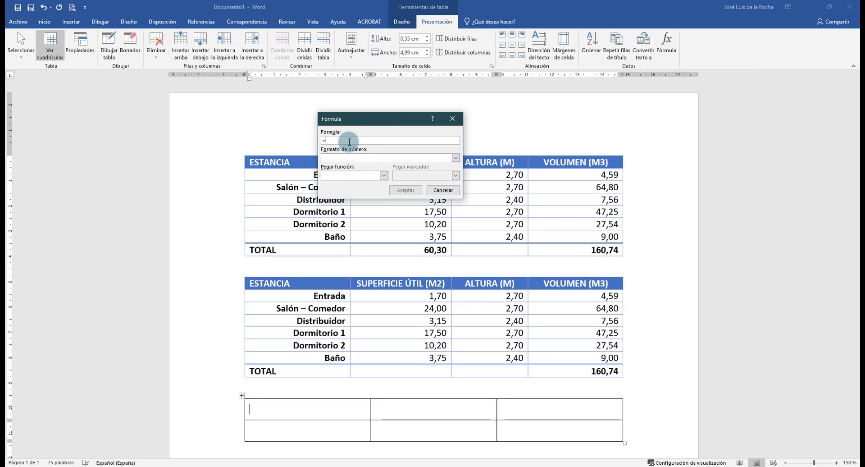
{"action": "left_click", "coordinate": [455, 157]}
{"action": "left_click", "coordinate": [456, 157]}
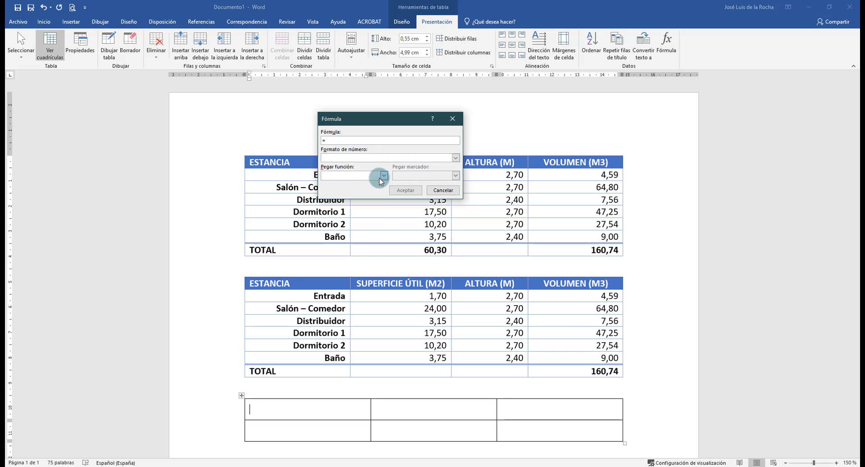
{"action": "left_click", "coordinate": [384, 175]}
{"action": "scroll", "coordinate": [380, 192], "scroll_direction": "down", "scroll_amount": 2}
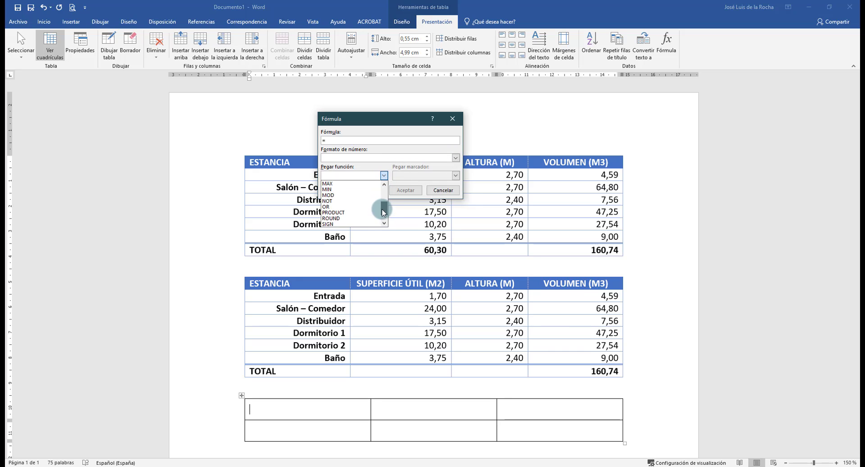
{"action": "left_click", "coordinate": [442, 189]}
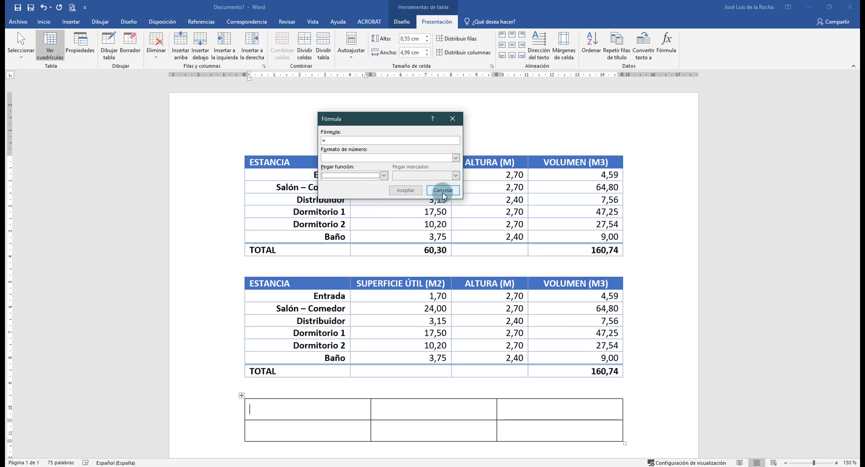
{"action": "left_click", "coordinate": [443, 191]}
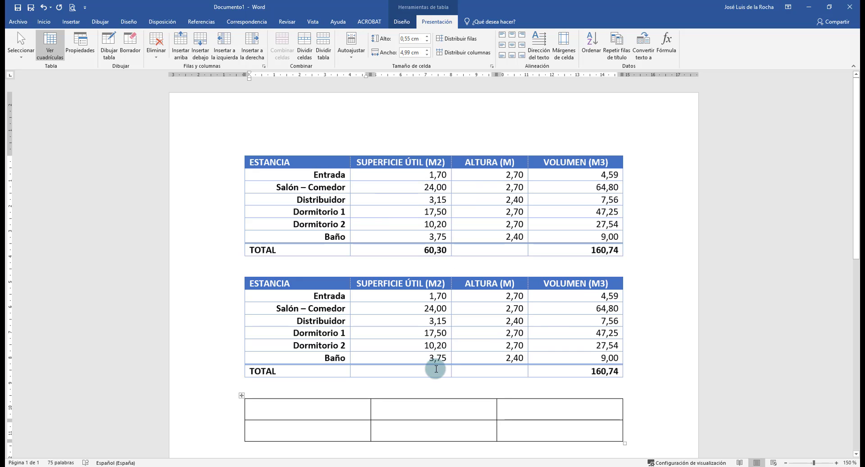
Step: Insert the formula =SUM(ABOVE) with number format #.##0,00 in the copied table's SUPERFICIE ÚTIL (M2) total cell
{"action": "left_click", "coordinate": [446, 374]}
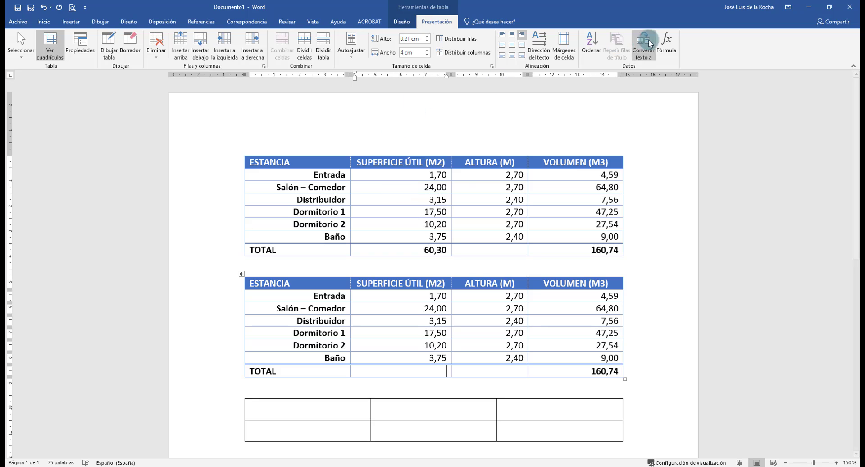
{"action": "left_click", "coordinate": [667, 45]}
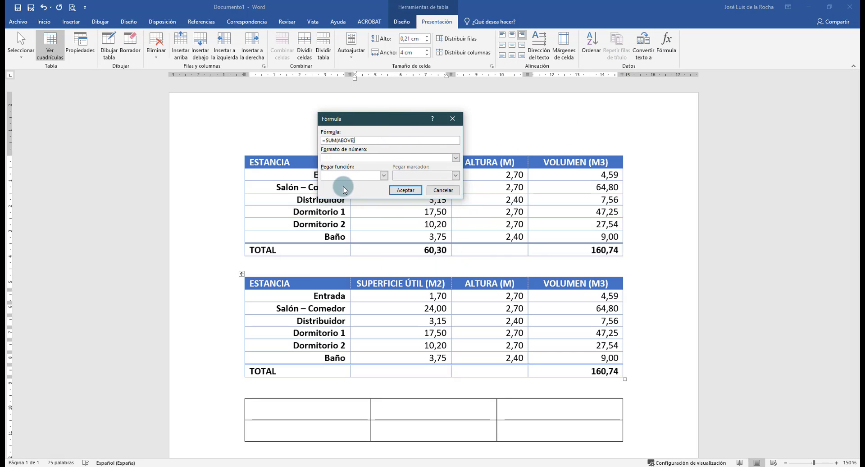
{"action": "left_click_drag", "start_coordinate": [326, 140], "coordinate": [347, 141]}
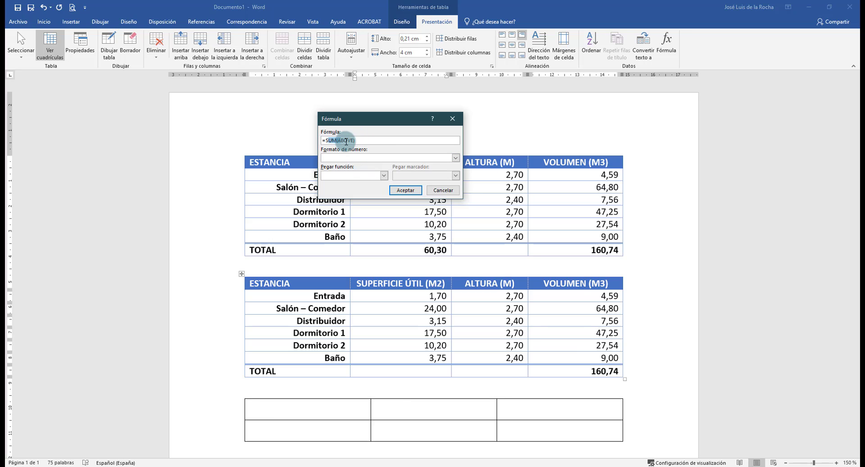
{"action": "left_click", "coordinate": [339, 142]}
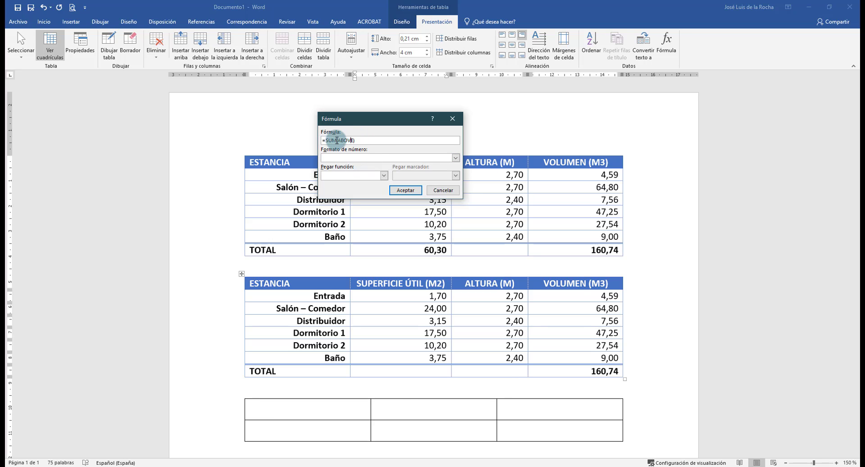
{"action": "left_click_drag", "start_coordinate": [330, 140], "coordinate": [339, 140]}
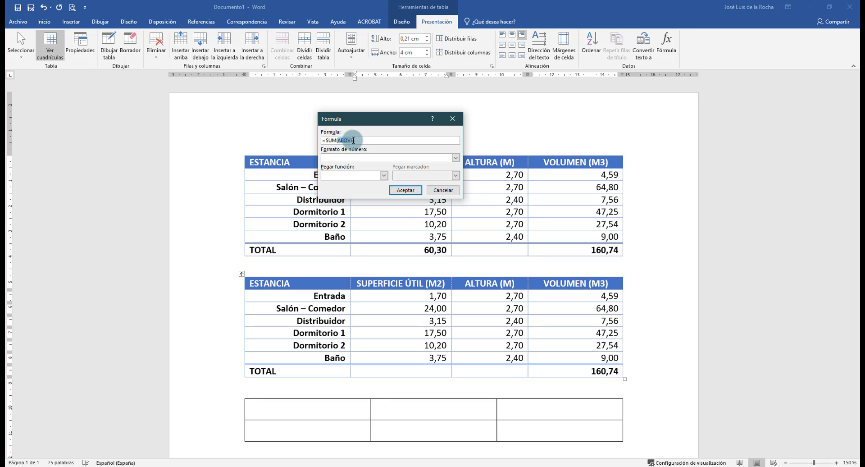
{"action": "left_click", "coordinate": [353, 141]}
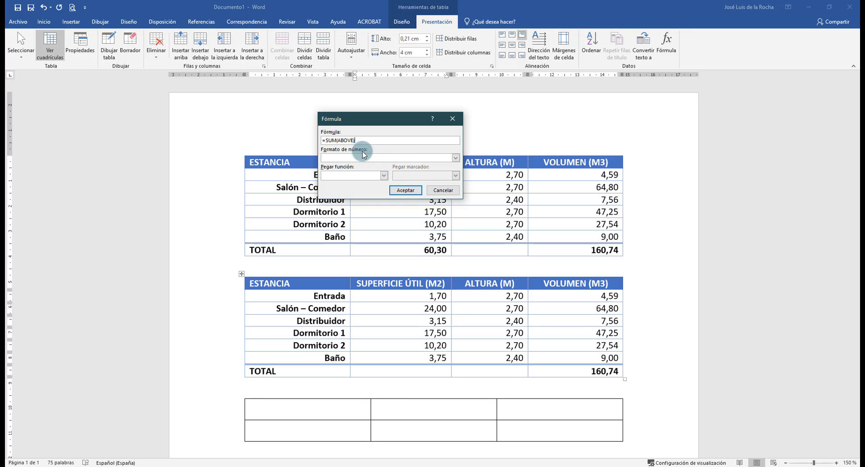
{"action": "left_click", "coordinate": [454, 158]}
{"action": "left_click", "coordinate": [341, 171]}
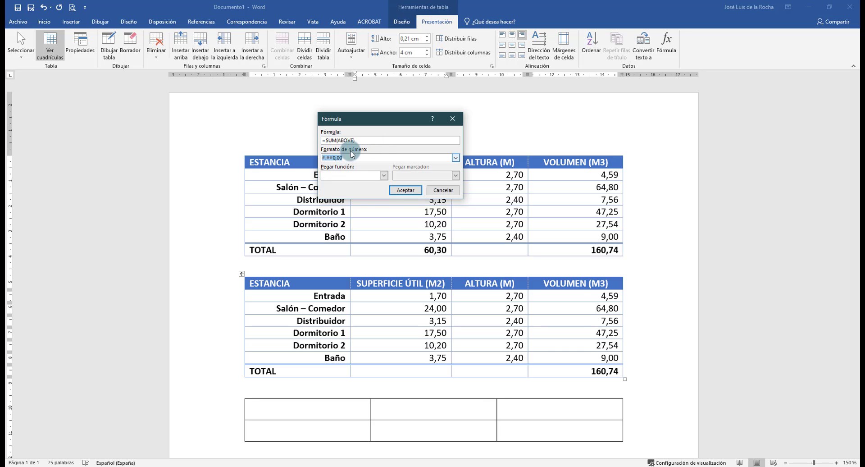
{"action": "left_click", "coordinate": [399, 195]}
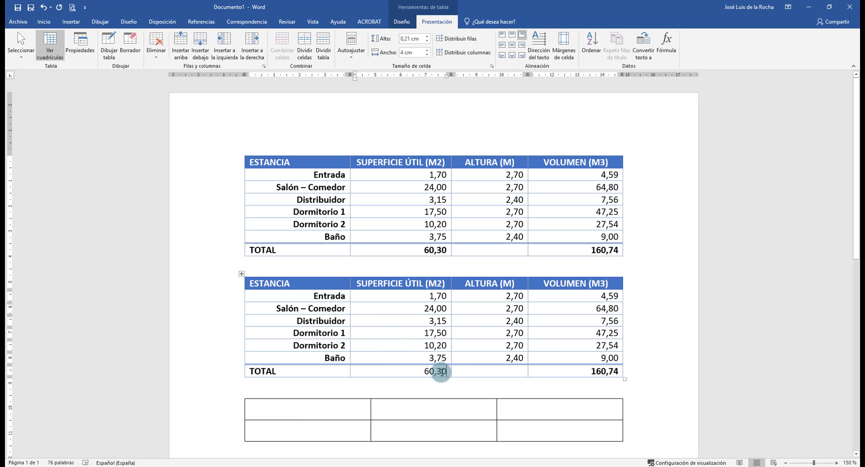
Step: Review the formula and number format of the copied table's SUPERFICIE ÚTIL total through field editing, and cancel without changes
{"action": "left_click", "coordinate": [425, 371]}
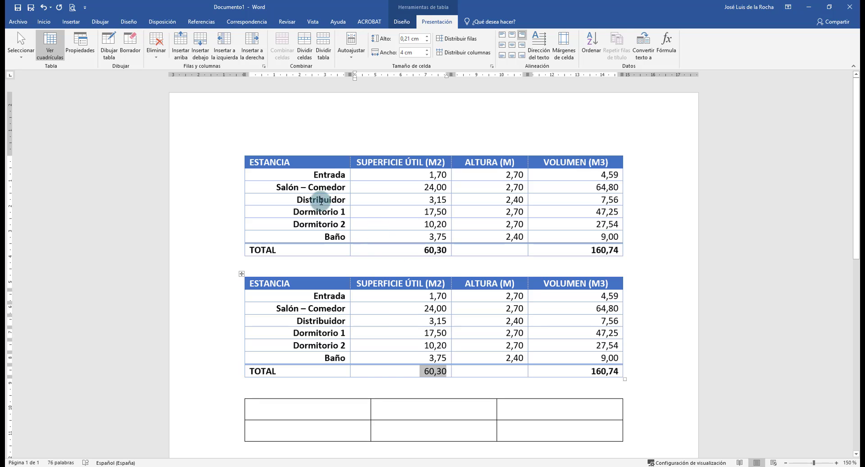
{"action": "left_click_drag", "start_coordinate": [236, 165], "coordinate": [247, 389]}
{"action": "left_click", "coordinate": [434, 376]}
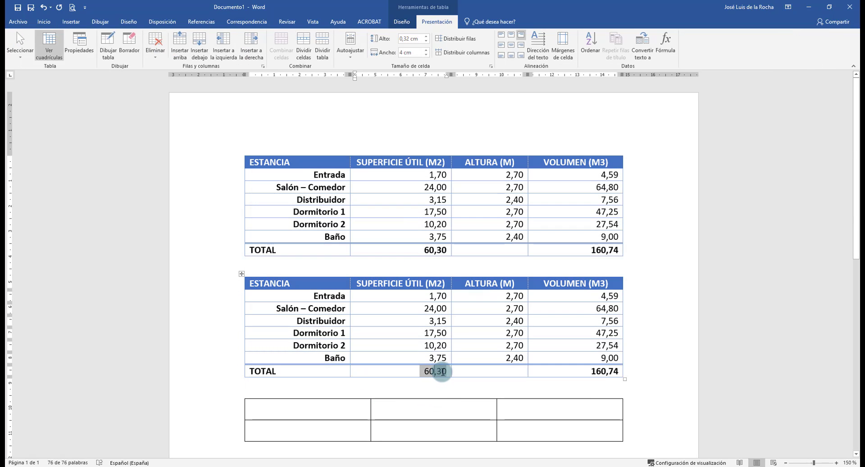
{"action": "mouse_move", "coordinate": [427, 372]}
{"action": "left_mouse_down"}
{"action": "mouse_move", "coordinate": [402, 360]}
{"action": "mouse_move", "coordinate": [428, 363]}
{"action": "left_mouse_up"}
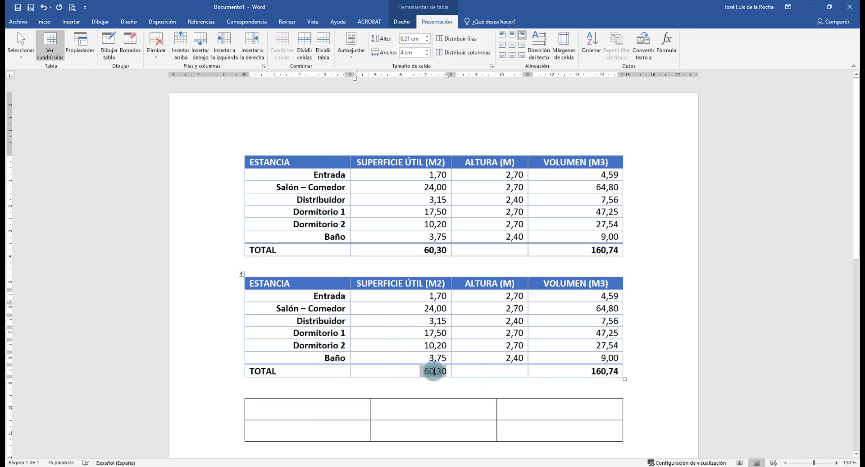
{"action": "right_click", "coordinate": [434, 370]}
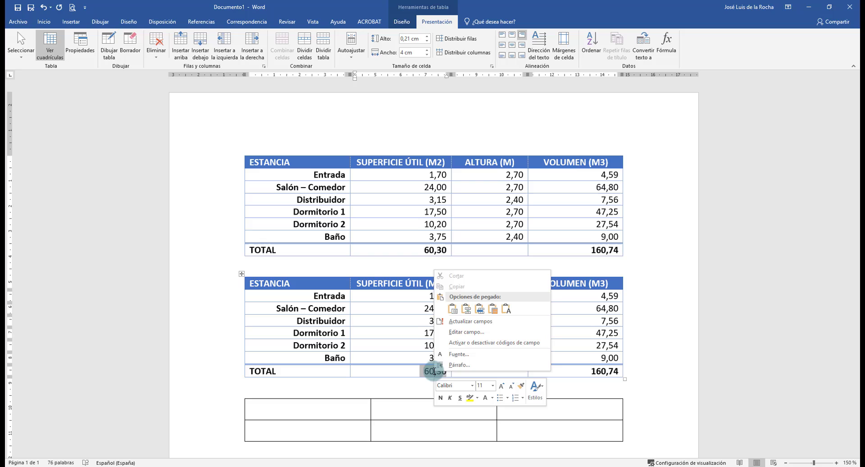
{"action": "left_click", "coordinate": [457, 331]}
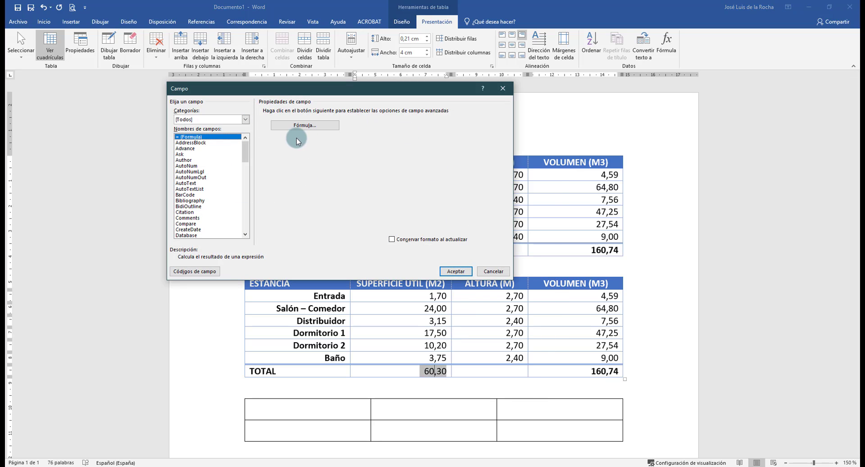
{"action": "left_click", "coordinate": [192, 138]}
{"action": "left_click", "coordinate": [305, 125]}
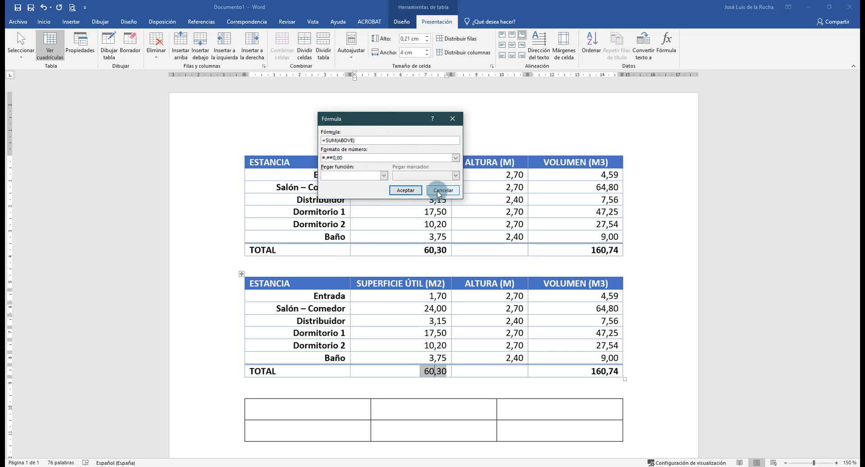
{"action": "left_click", "coordinate": [438, 191]}
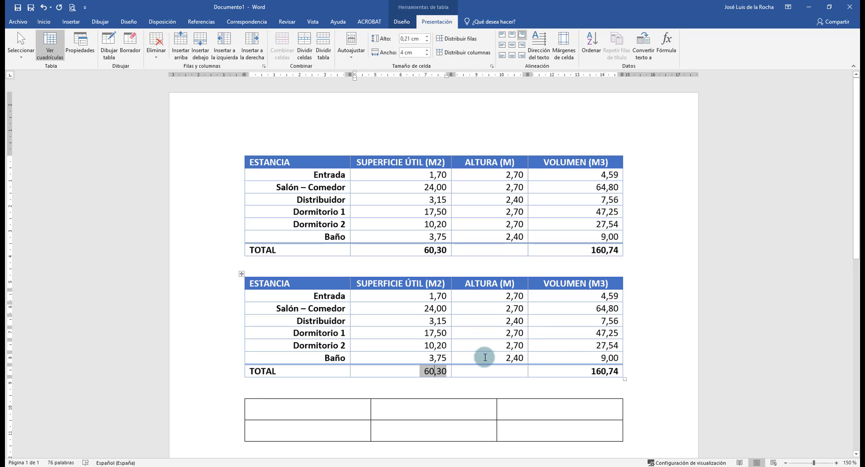
Step: Examine how to insert a formula as a field in the copied table's ALTURA (M) total cell, and cancel it
{"action": "left_click", "coordinate": [486, 373]}
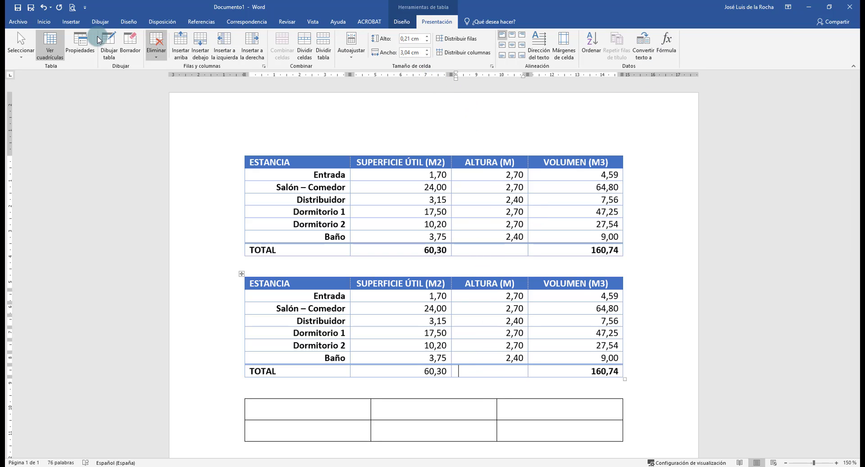
{"action": "left_click", "coordinate": [72, 22]}
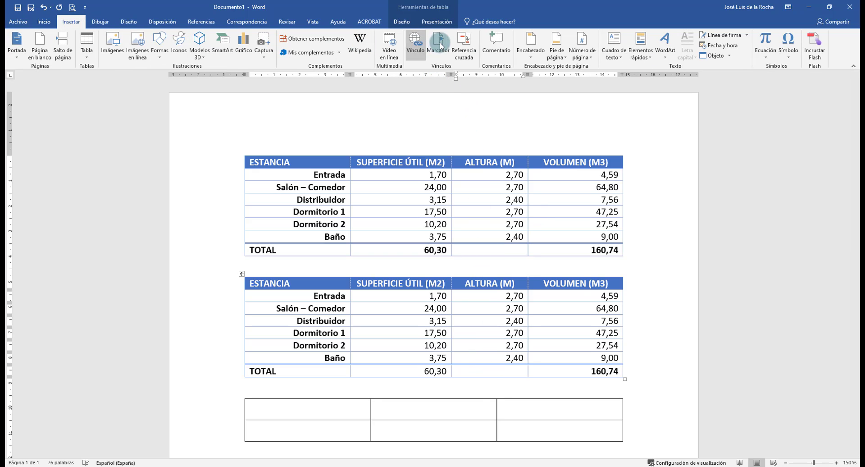
{"action": "left_click", "coordinate": [642, 50]}
{"action": "left_click", "coordinate": [653, 89]}
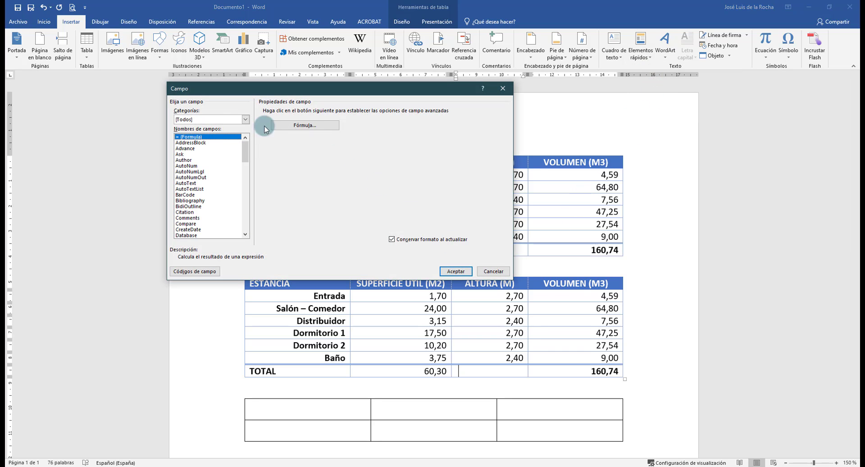
{"action": "left_click", "coordinate": [305, 126]}
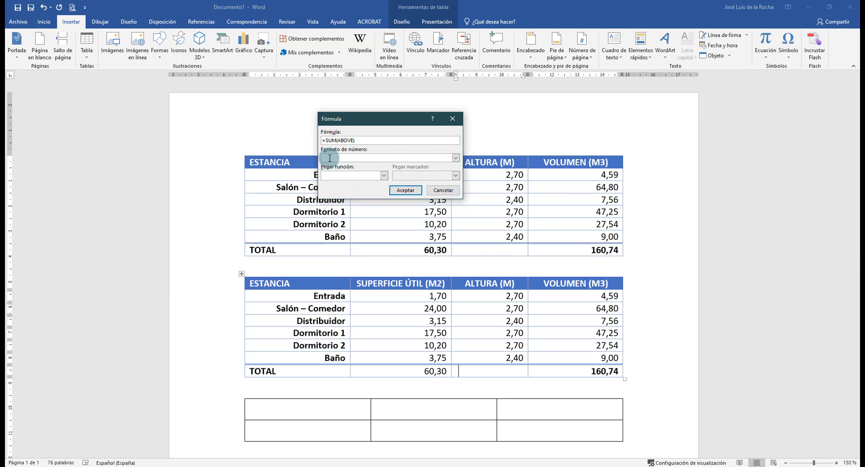
{"action": "left_click", "coordinate": [440, 190]}
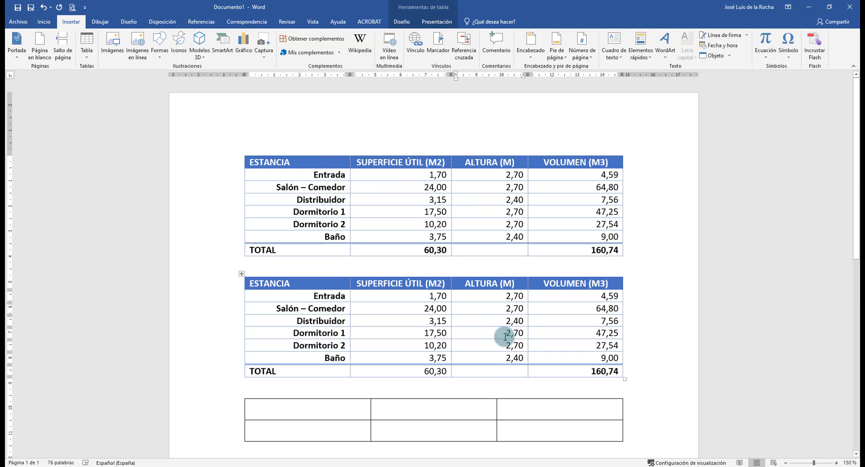
Step: Set Entrada's SUPERFICIE ÚTIL (M2) value to 11,70 in the copied table and update the column's total field
{"action": "left_click", "coordinate": [434, 371]}
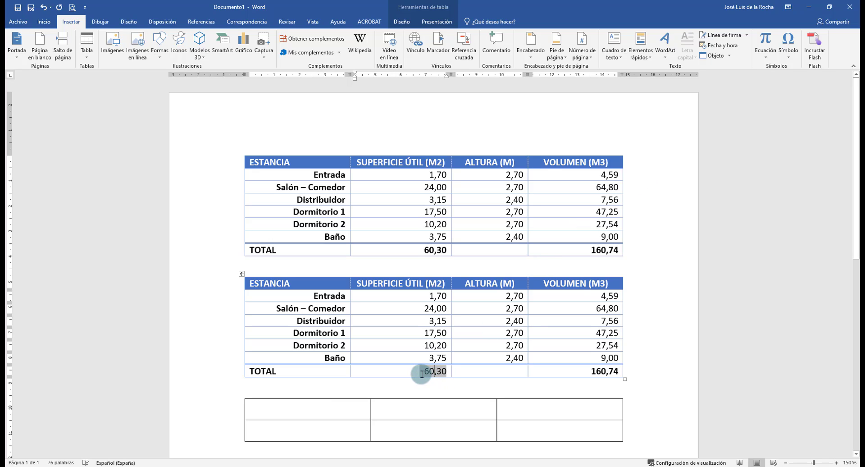
{"action": "double_click", "coordinate": [423, 372]}
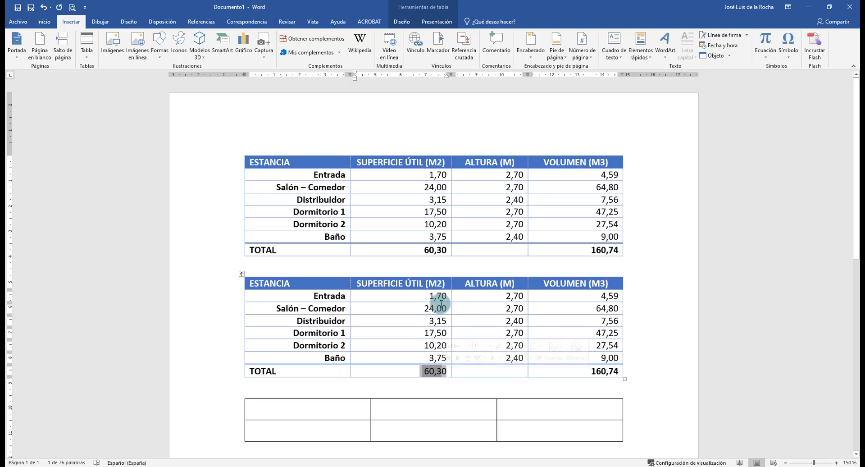
{"action": "left_click_drag", "start_coordinate": [441, 297], "coordinate": [433, 356]}
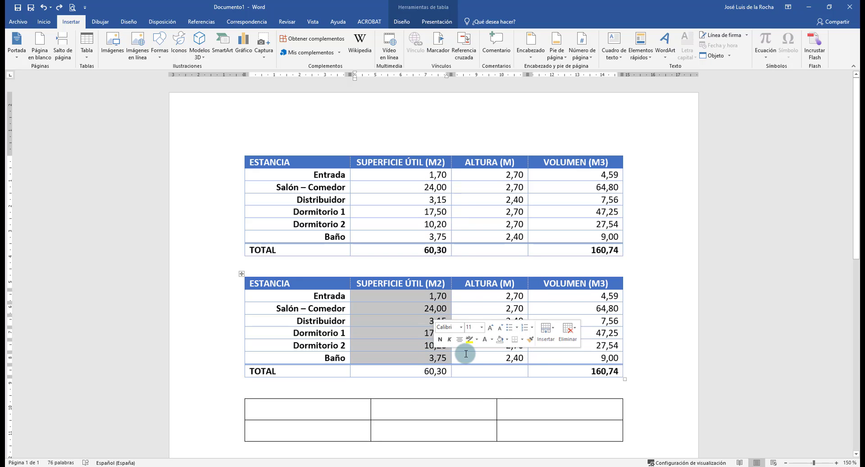
{"action": "left_click", "coordinate": [424, 296]}
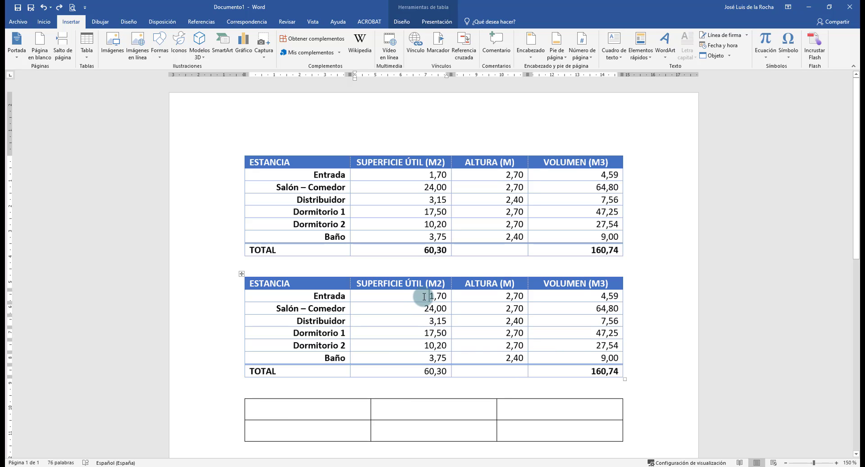
{"action": "type", "text": "1"}
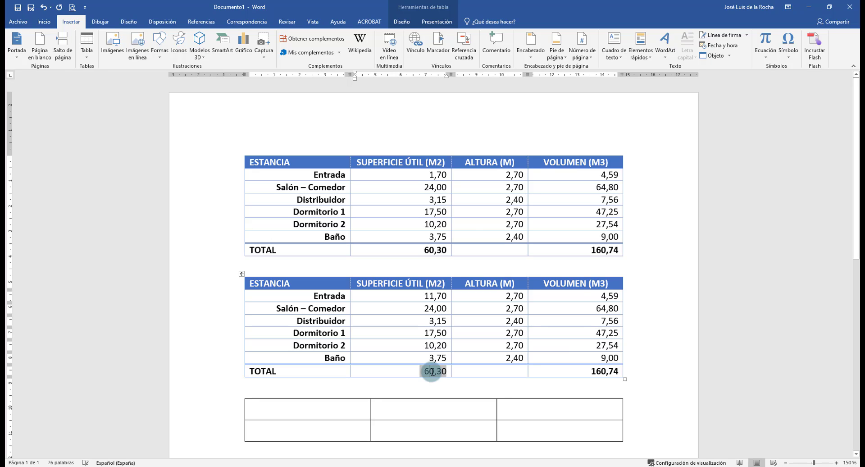
{"action": "key", "text": "F9"}
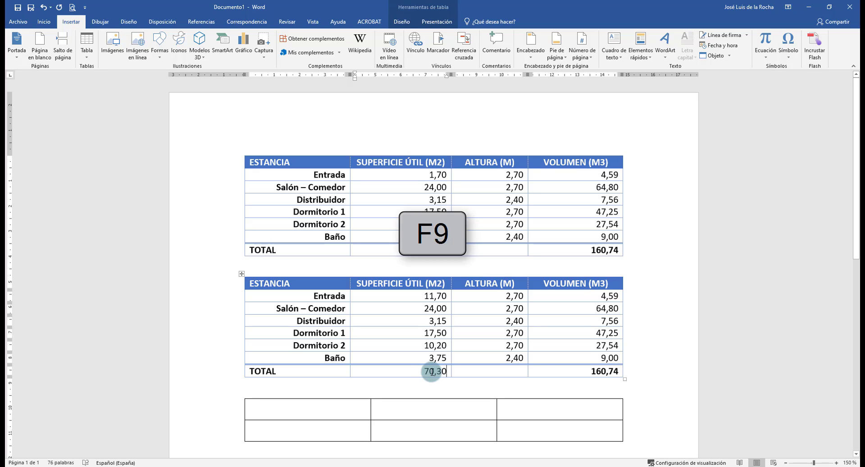
{"action": "right_click", "coordinate": [432, 372]}
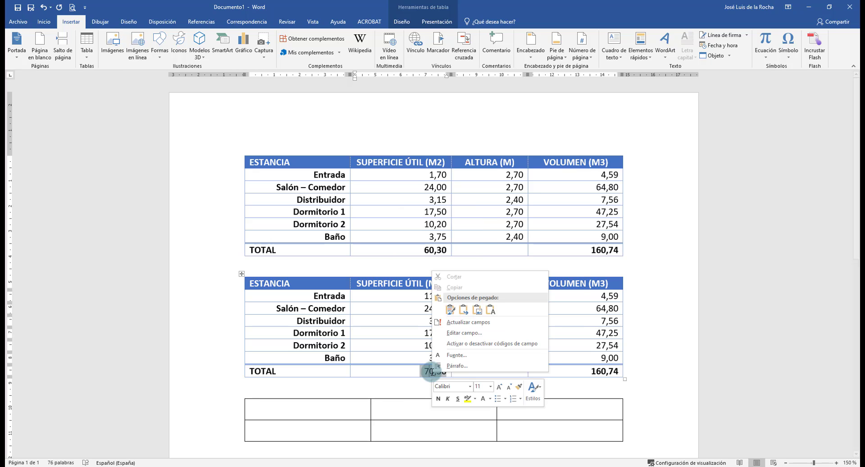
{"action": "left_click", "coordinate": [466, 327]}
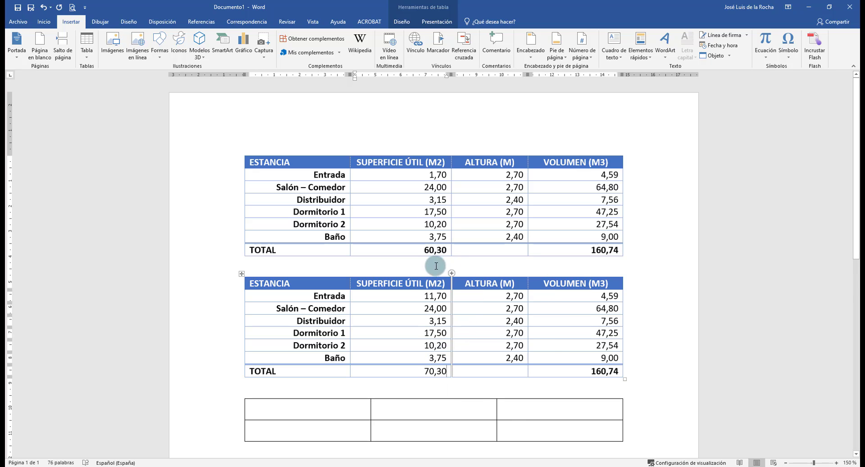
Step: Examine the copied table's SUPERFICIE ÚTIL (M2) values against the formula result in the TOTAL row
{"action": "left_click", "coordinate": [443, 372]}
{"action": "double_click", "coordinate": [442, 371]}
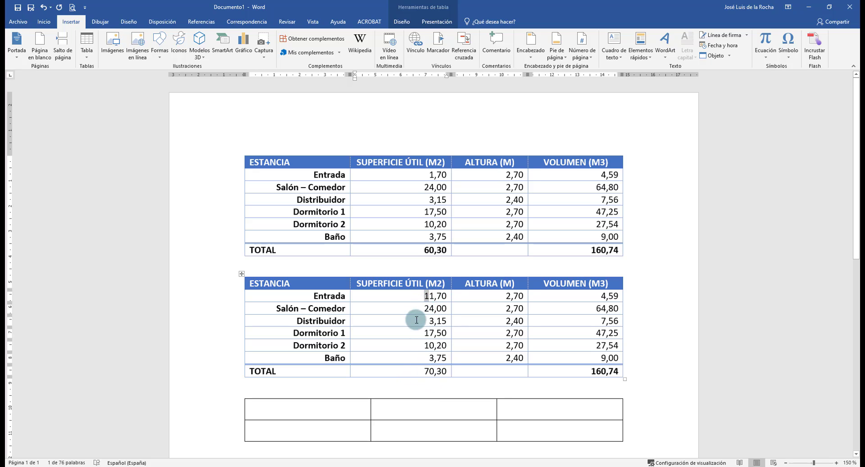
{"action": "left_click_drag", "start_coordinate": [430, 296], "coordinate": [406, 295]}
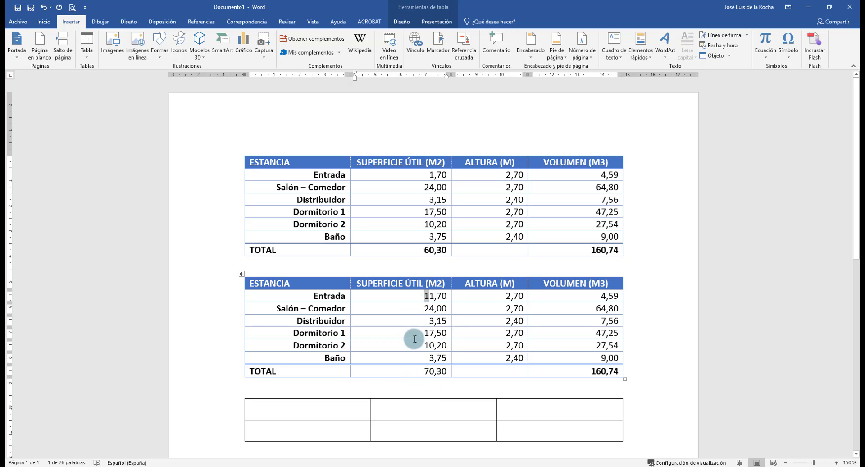
{"action": "double_click", "coordinate": [432, 371]}
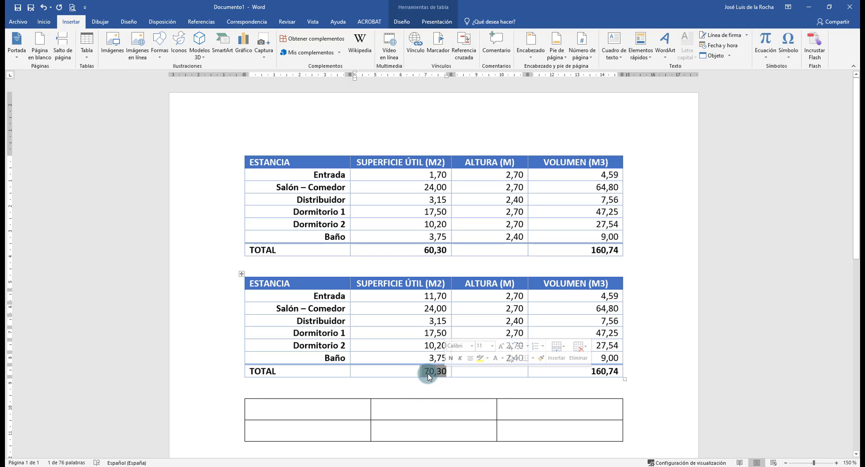
{"action": "left_click_drag", "start_coordinate": [429, 297], "coordinate": [420, 355]}
{"action": "left_click", "coordinate": [420, 356]}
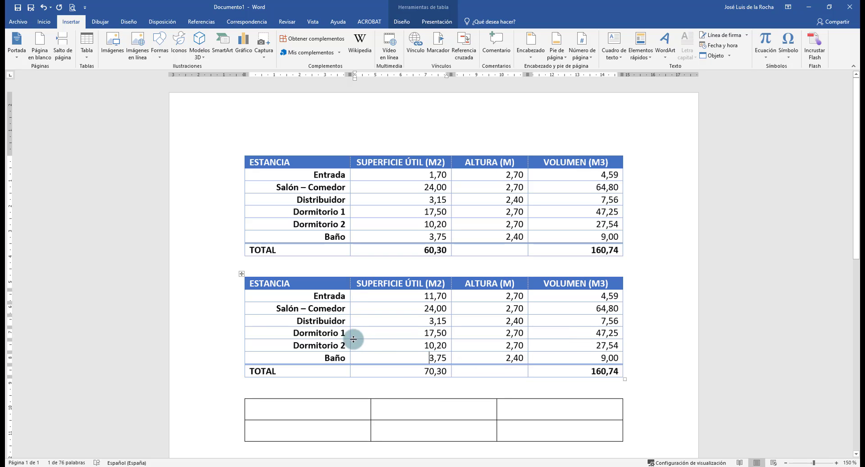
{"action": "mouse_move", "coordinate": [241, 339]}
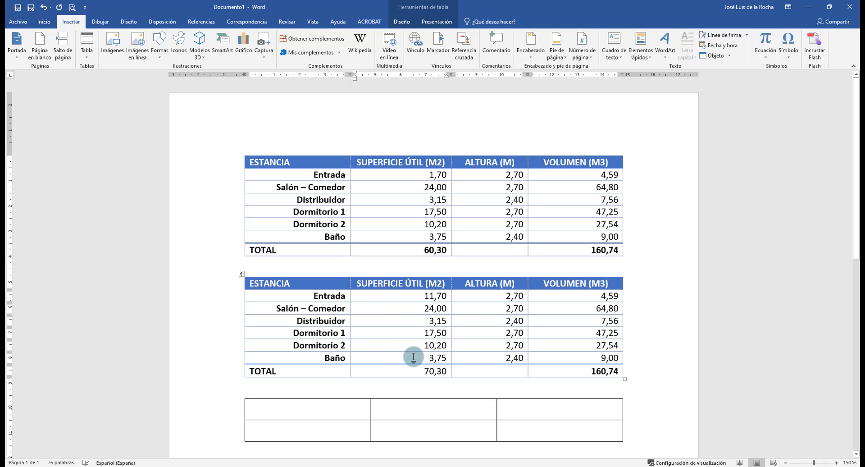
{"action": "left_click_drag", "start_coordinate": [394, 298], "coordinate": [440, 361]}
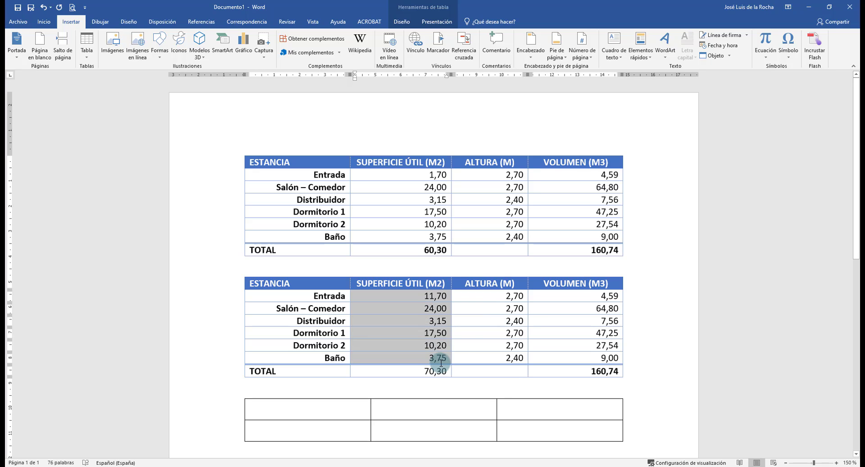
{"action": "left_click", "coordinate": [442, 359]}
{"action": "double_click", "coordinate": [445, 371]}
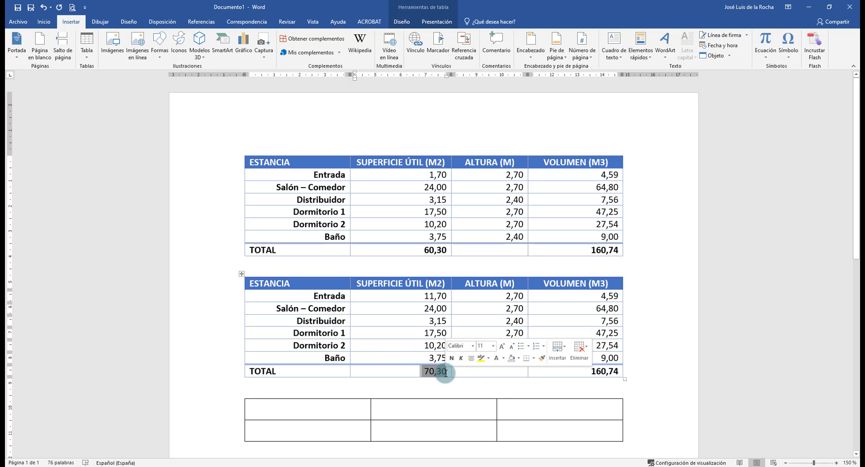
{"action": "left_click", "coordinate": [382, 361]}
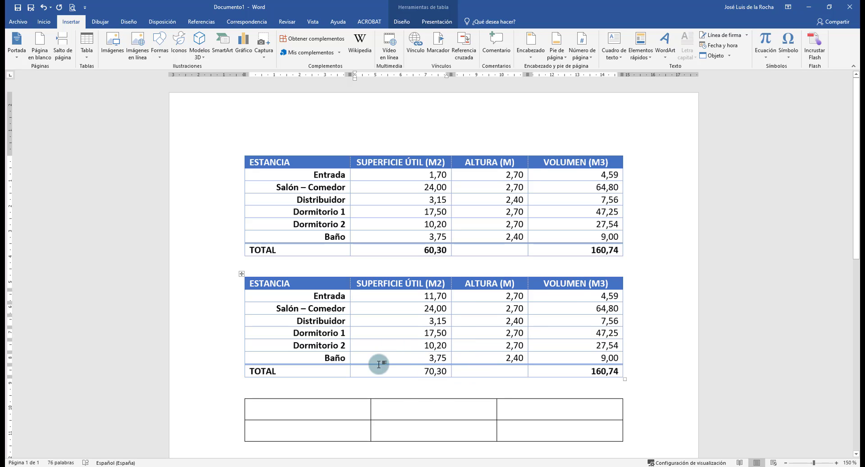
{"action": "double_click", "coordinate": [427, 370]}
Step: Restore Entrada's SUPERFICIE ÚTIL (M2) to 1,70 in the copied table and clear its VOLUMEN (M3) value
{"action": "left_click", "coordinate": [585, 299]}
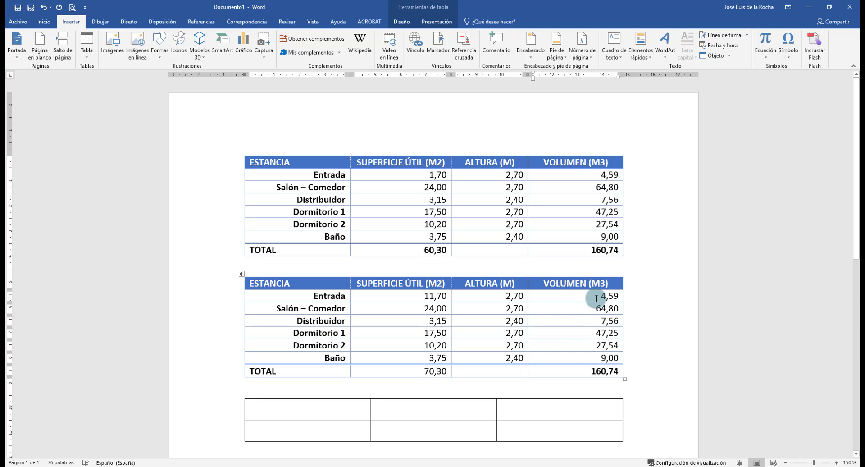
{"action": "left_click_drag", "start_coordinate": [597, 298], "coordinate": [618, 300]}
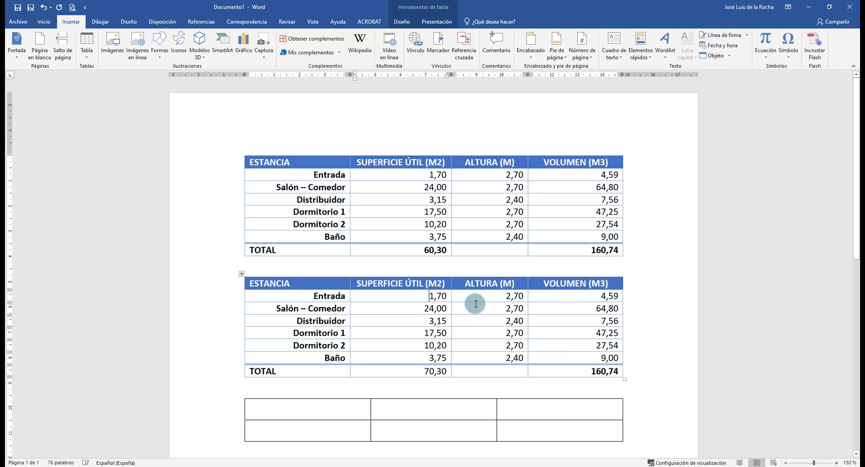
{"action": "left_click_drag", "start_coordinate": [600, 298], "coordinate": [620, 299]}
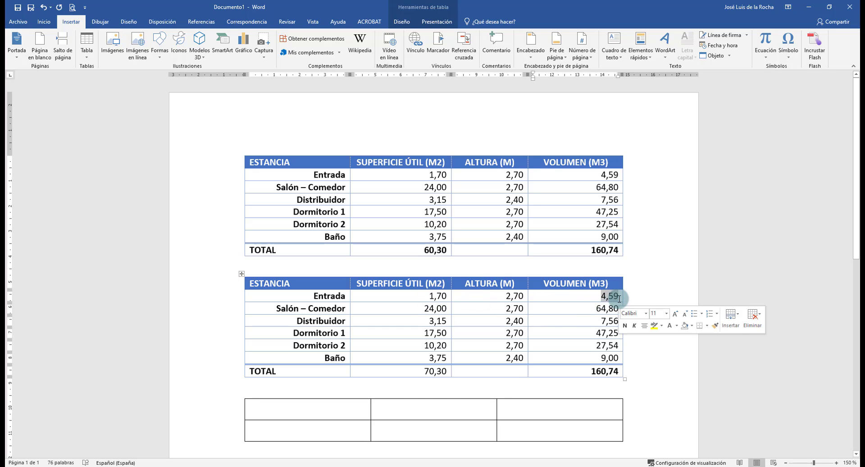
{"action": "key", "text": "Delete"}
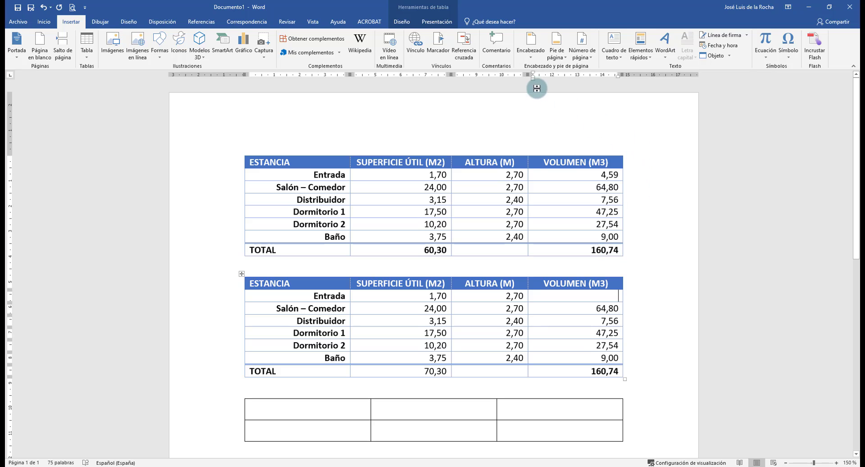
Step: Insert the formula =PRODUCT(LEFT) with number format #.##0,00 in the copied table's Entrada VOLUMEN (M3) cell and compare it with the original table
{"action": "left_click", "coordinate": [437, 22]}
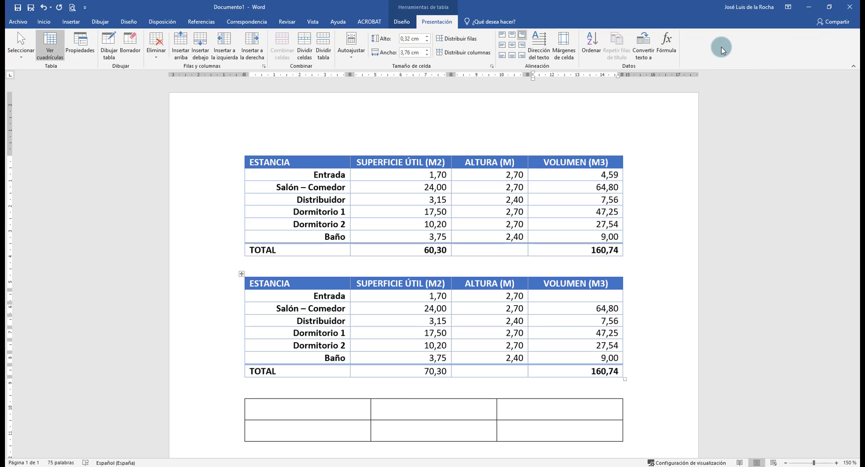
{"action": "left_click", "coordinate": [668, 51]}
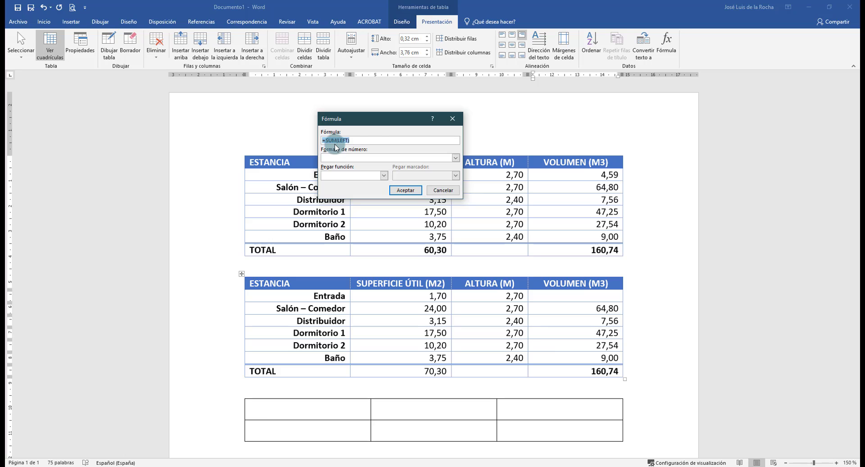
{"action": "left_click", "coordinate": [338, 141]}
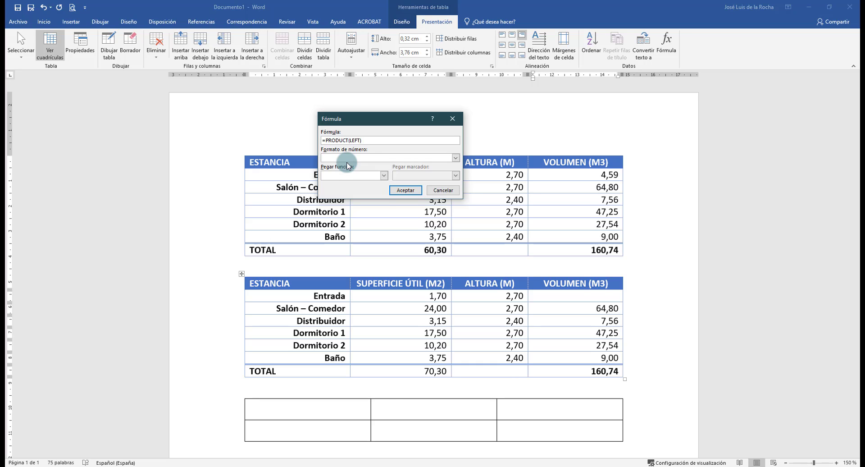
{"action": "left_click", "coordinate": [457, 157]}
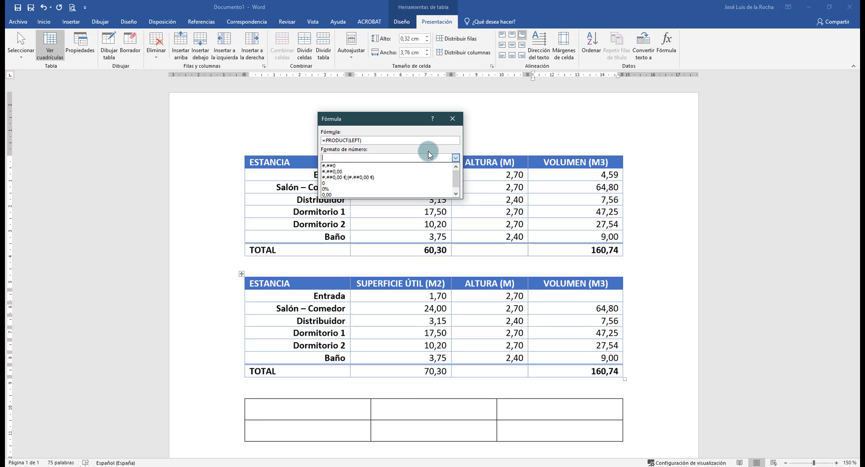
{"action": "left_click", "coordinate": [352, 172]}
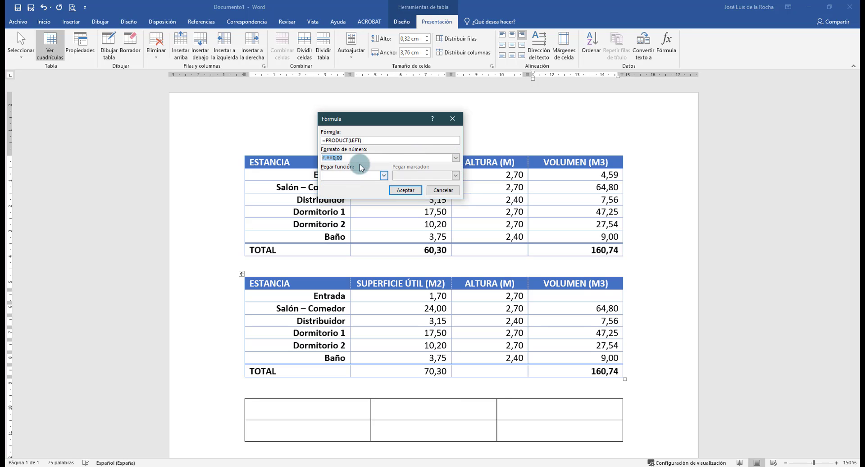
{"action": "left_click", "coordinate": [422, 190]}
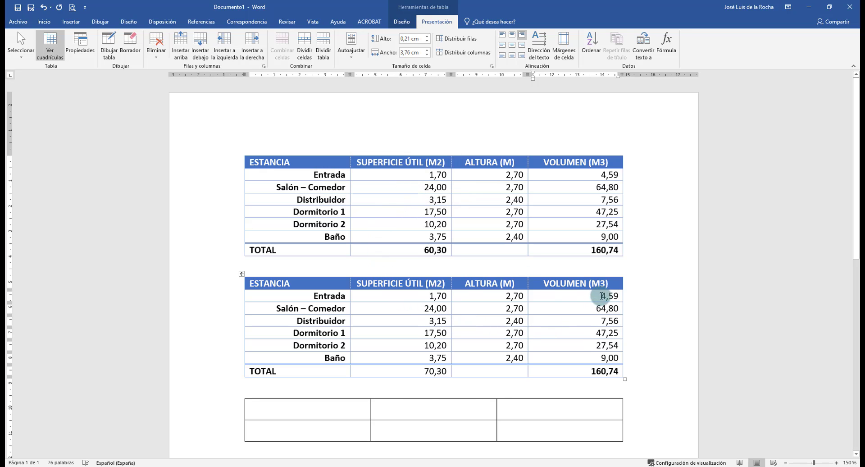
{"action": "double_click", "coordinate": [609, 296]}
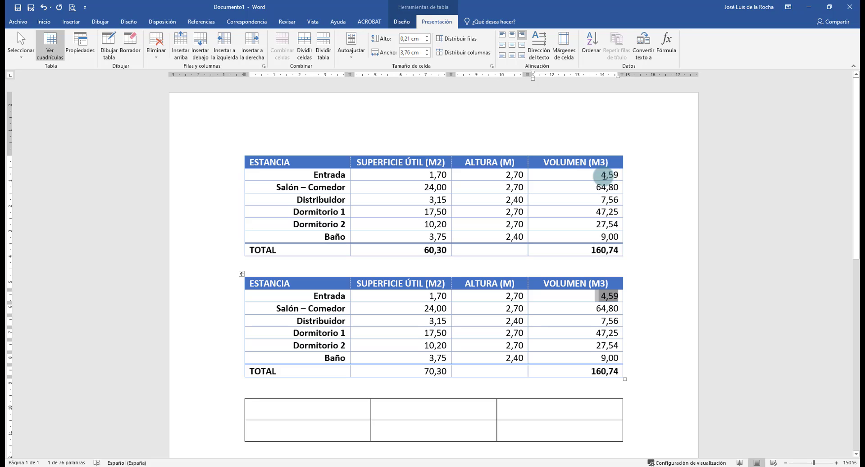
{"action": "double_click", "coordinate": [606, 175]}
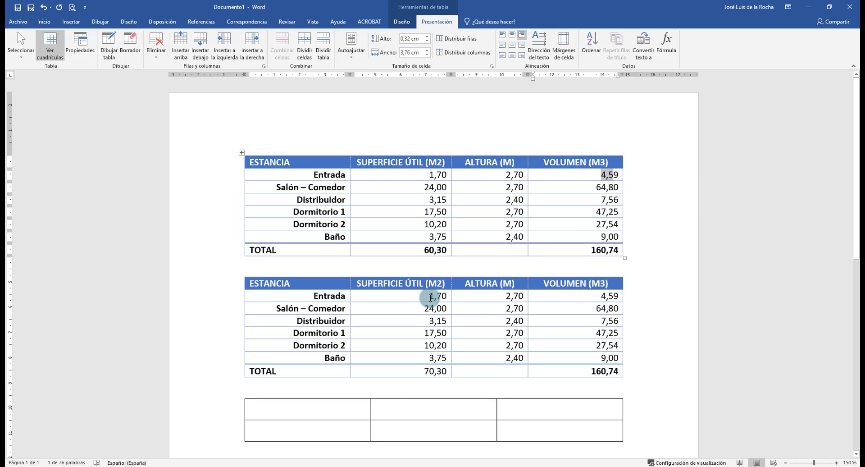
Step: Set Entrada's SUPERFICIE ÚTIL (M2) to 11,70 in the copied table and update all of that table's fields together
{"action": "left_click_drag", "start_coordinate": [431, 297], "coordinate": [485, 299]}
{"action": "left_click", "coordinate": [428, 296]}
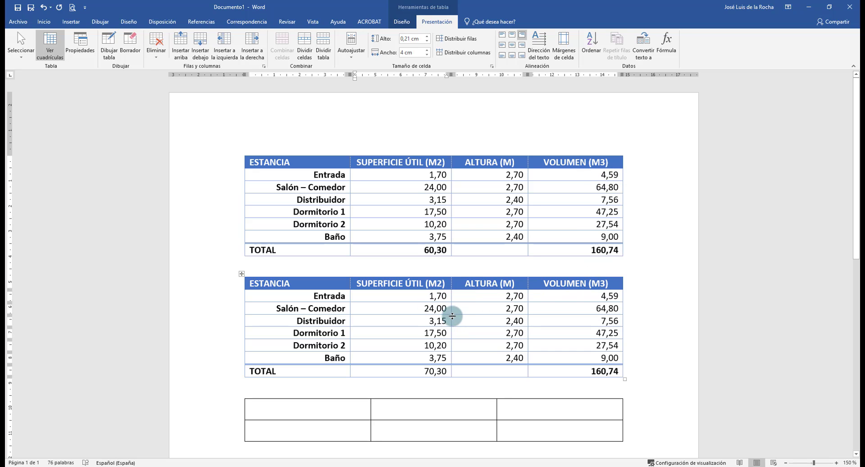
{"action": "type", "text": "1"}
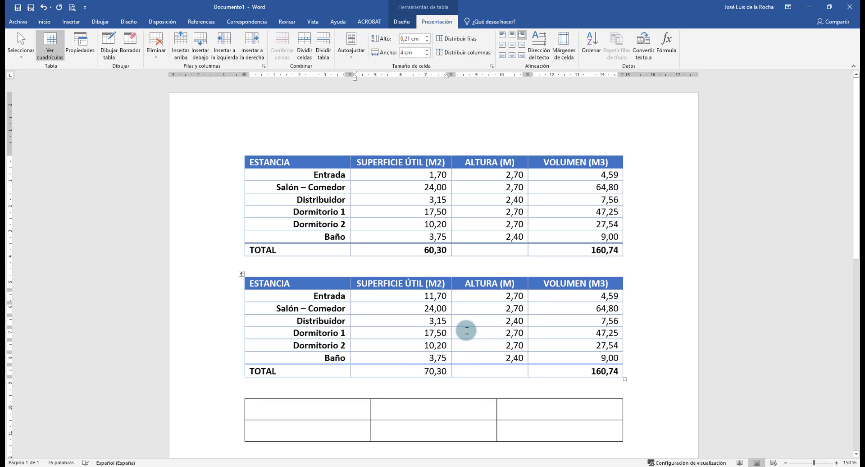
{"action": "left_click", "coordinate": [242, 274]}
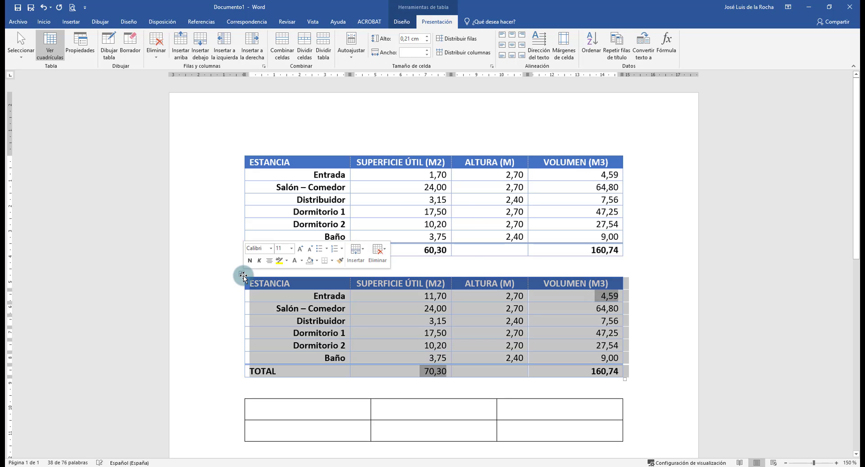
{"action": "key", "text": "F9"}
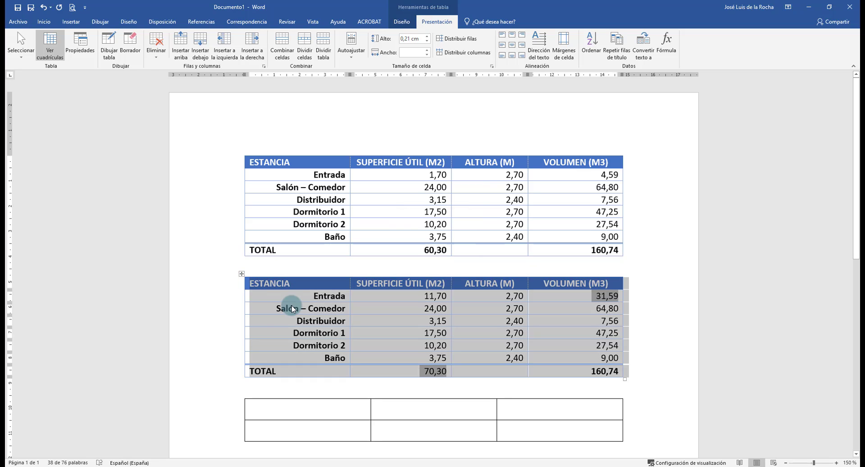
Step: Select the entire document and update all its fields at once
{"action": "left_click", "coordinate": [260, 290]}
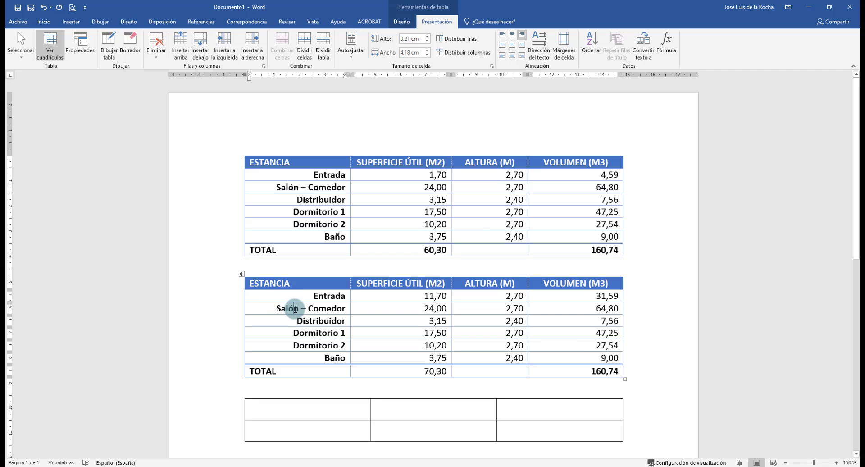
{"action": "key", "text": "ctrl+e"}
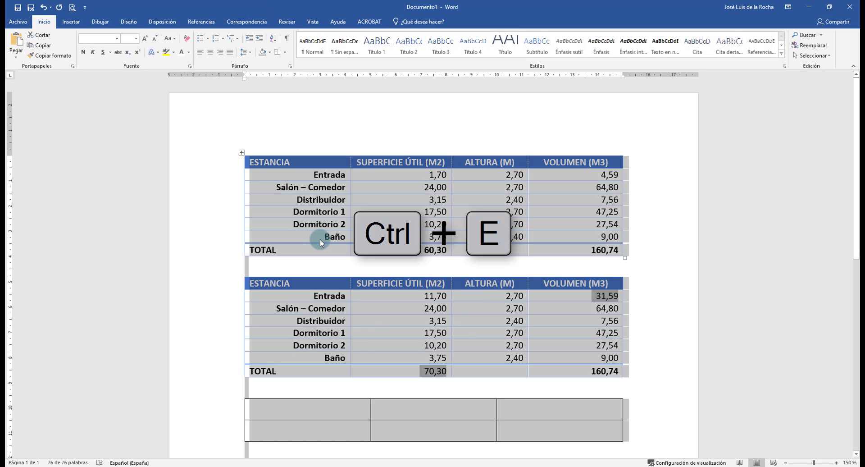
{"action": "key", "text": "F9"}
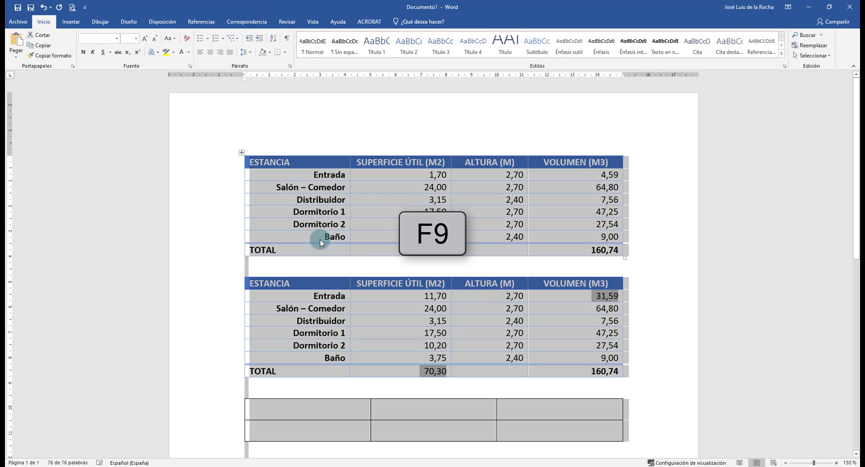
Step: Copy Entrada's VOLUMEN (M3) formula into the Salón – Comedor through Baño rows of the copied table
{"action": "left_click", "coordinate": [414, 307]}
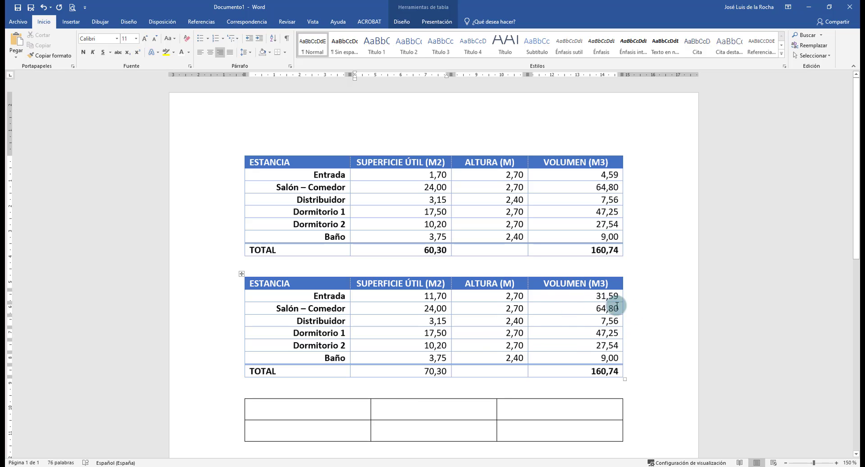
{"action": "left_click_drag", "start_coordinate": [596, 308], "coordinate": [619, 357]}
{"action": "type", "text": "31,59"}
{"action": "type", "text": "31,59"}
{"action": "left_click", "coordinate": [598, 334]}
{"action": "type", "text": "31,59"}
{"action": "type", "text": "31,59"}
{"action": "type", "text": "31,59"}
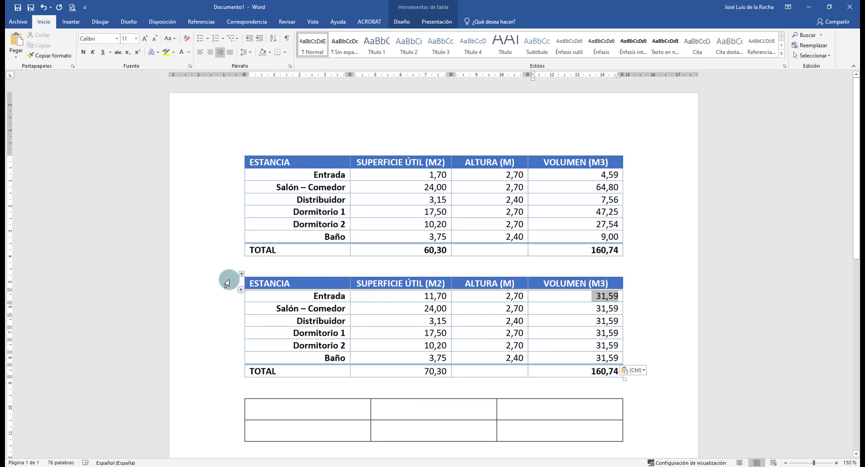
Step: Update all fields of the copied table so that each room's pasted volume formula recalculates
{"action": "left_click", "coordinate": [242, 275]}
{"action": "key", "text": "F9"}
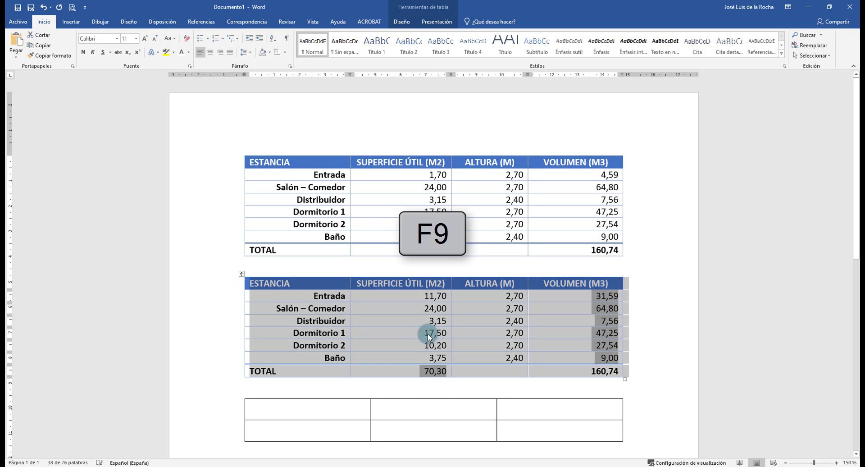
{"action": "left_click", "coordinate": [539, 311]}
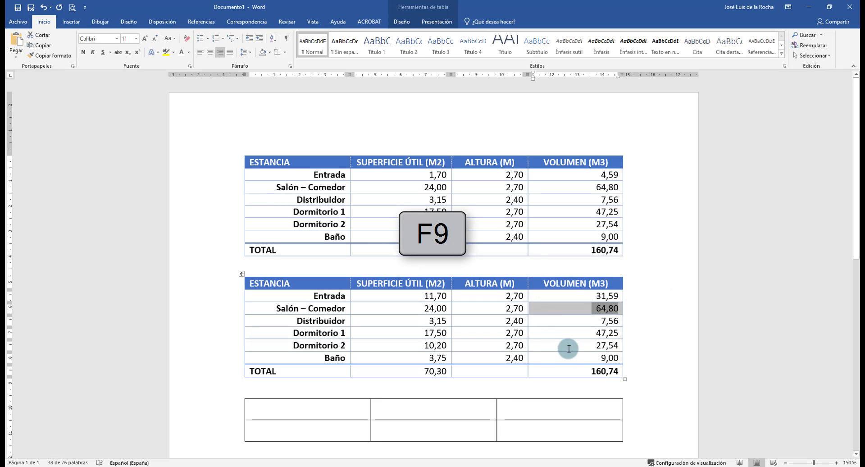
Step: Replace the copied table's VOLUMEN (M3) total with a copy of its SUPERFICIE ÚTIL (M2) total formula and update that field
{"action": "left_click", "coordinate": [613, 370]}
{"action": "double_click", "coordinate": [616, 371]}
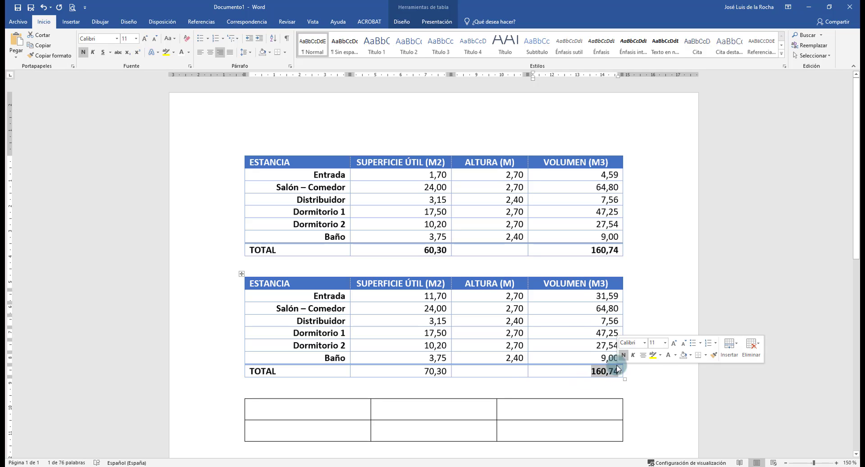
{"action": "double_click", "coordinate": [448, 370]}
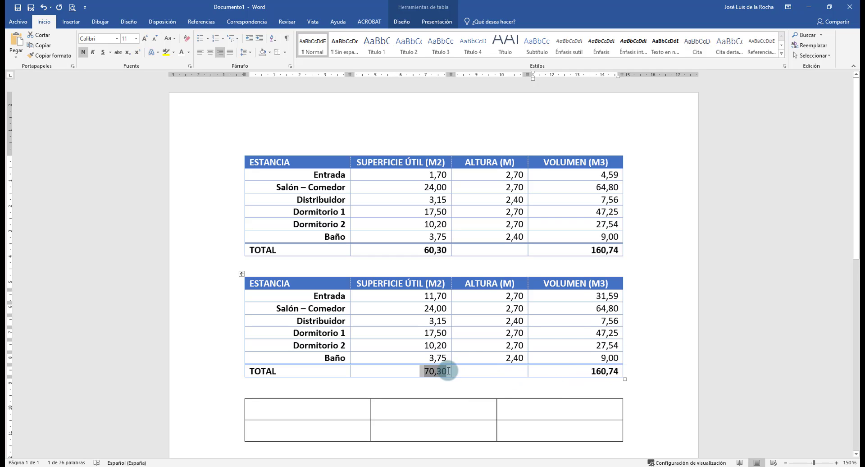
{"action": "key", "text": "ctrl+c"}
{"action": "double_click", "coordinate": [611, 371]}
{"action": "key", "text": "ctrl+v"}
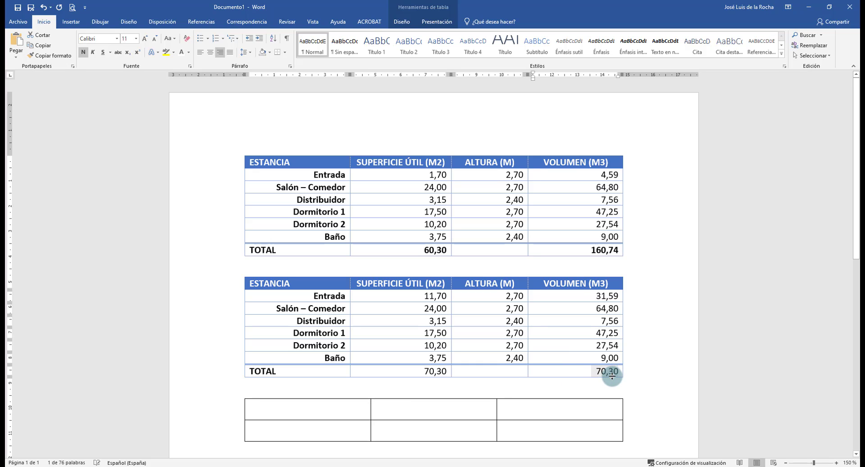
{"action": "left_click", "coordinate": [609, 372]}
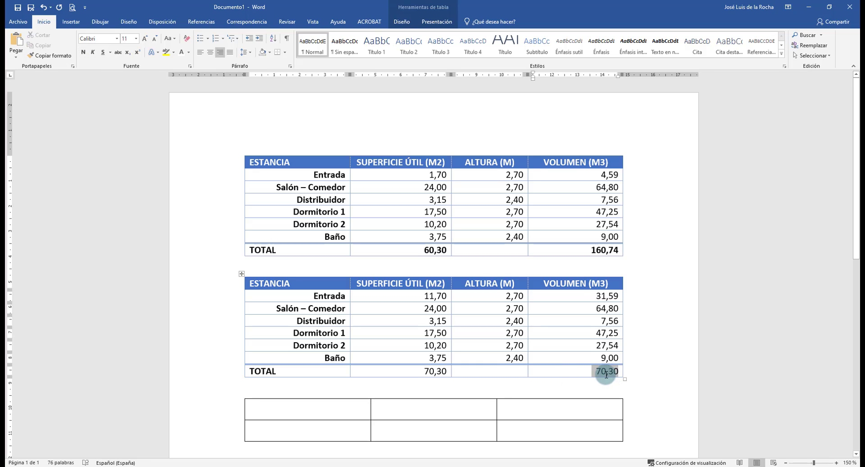
{"action": "key", "text": "F9"}
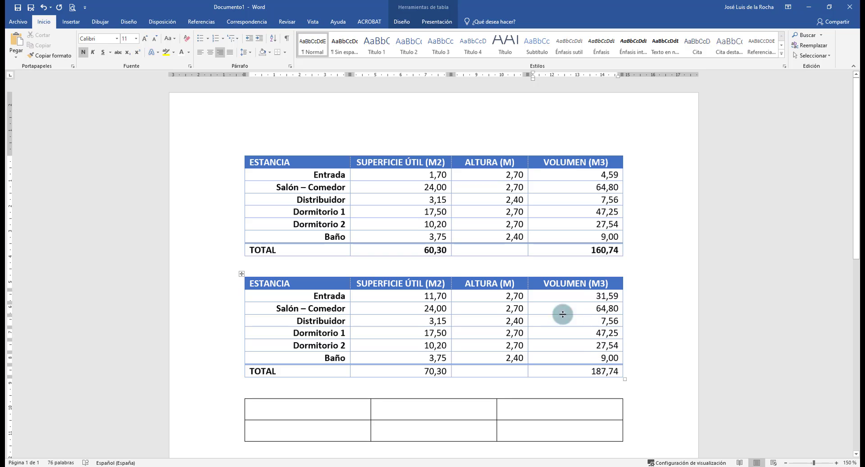
Step: Set Entrada's SUPERFICIE ÚTIL (M2) back to 1,70 in the copied table and update all fields in the document
{"action": "key", "text": "Delete"}
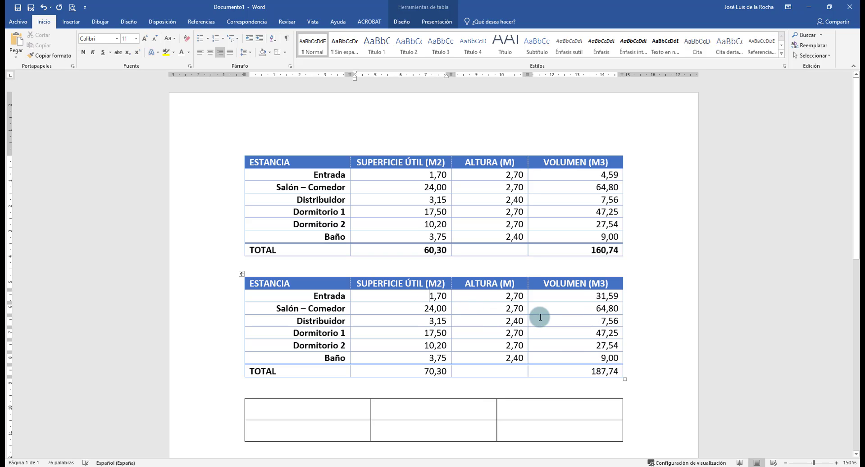
{"action": "key", "text": "ctrl+a"}
{"action": "key", "text": "F9"}
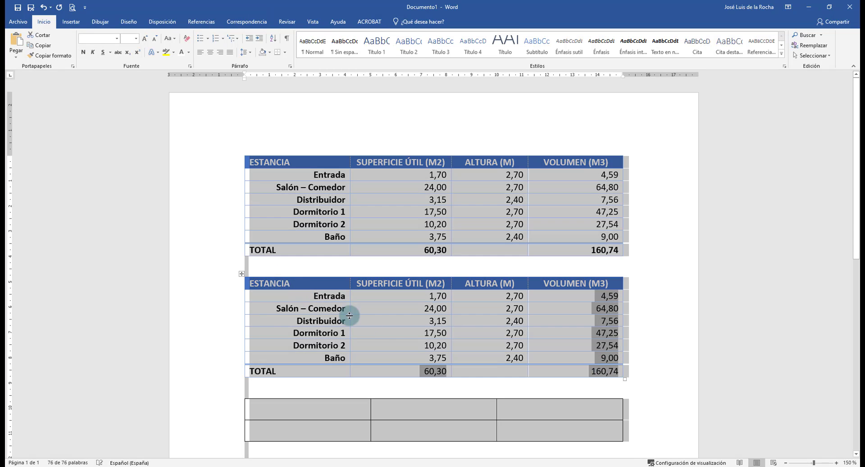
{"action": "left_click", "coordinate": [448, 333]}
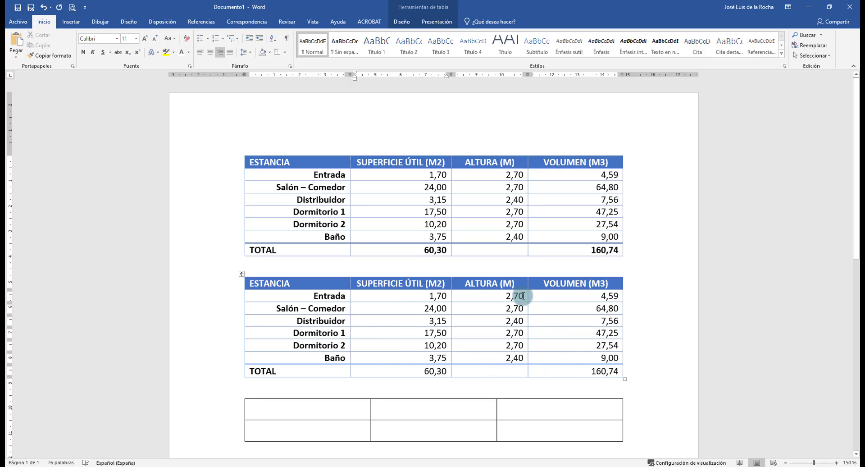
{"action": "left_click_drag", "start_coordinate": [449, 295], "coordinate": [493, 357]}
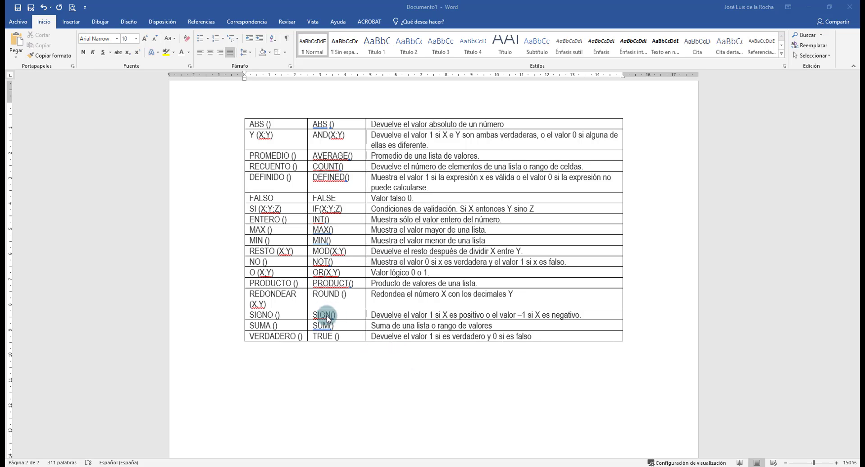
Step: Open the Formula dialog from the SUMA row of the function table and bring up its online help article in the browser
{"action": "left_click", "coordinate": [406, 326]}
{"action": "left_click", "coordinate": [437, 22]}
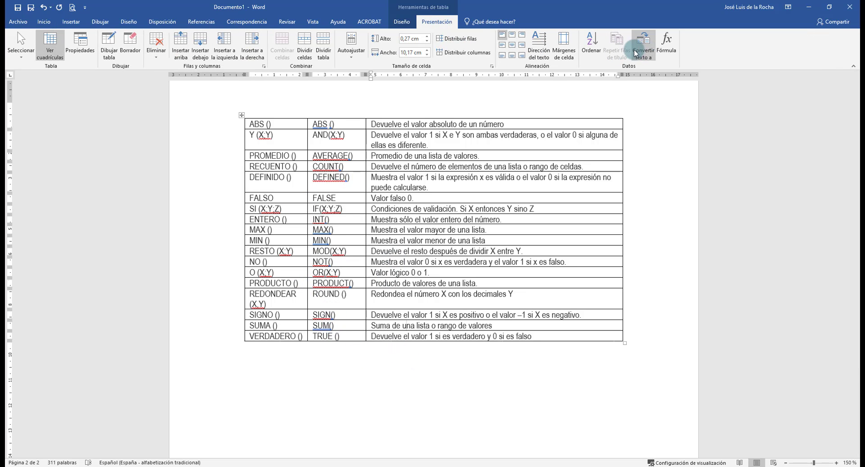
{"action": "left_click", "coordinate": [667, 45]}
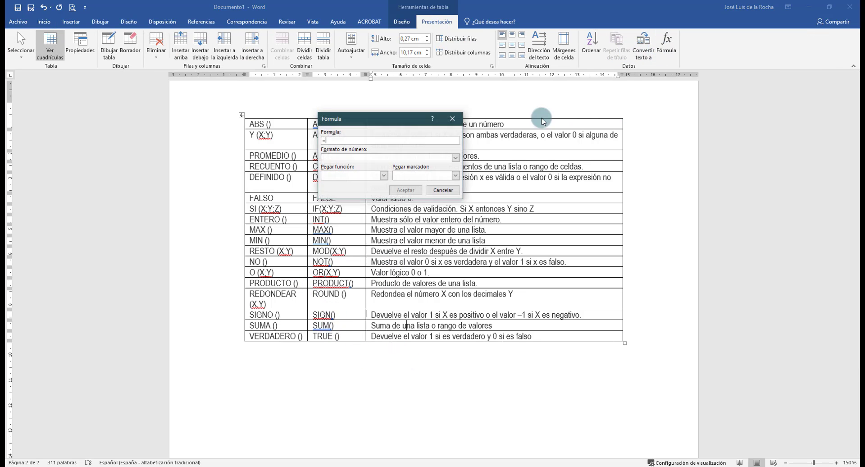
{"action": "left_click", "coordinate": [433, 118]}
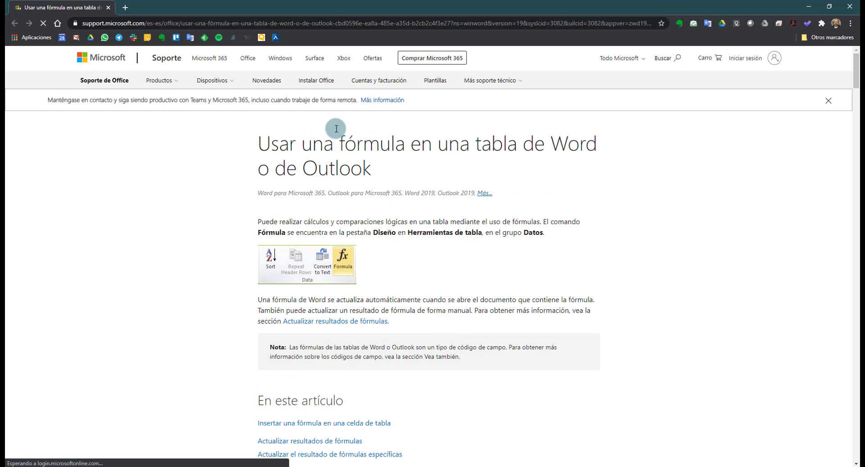
Step: Examine the help article's sections on updating formulas, positional arguments and available functions
{"action": "scroll", "coordinate": [317, 134], "scroll_direction": "down", "scroll_amount": 10}
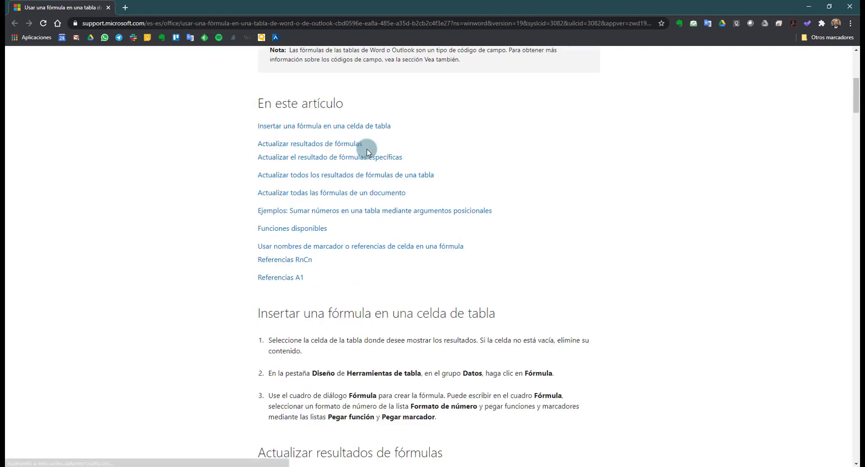
{"action": "scroll", "coordinate": [364, 151], "scroll_direction": "down", "scroll_amount": 15}
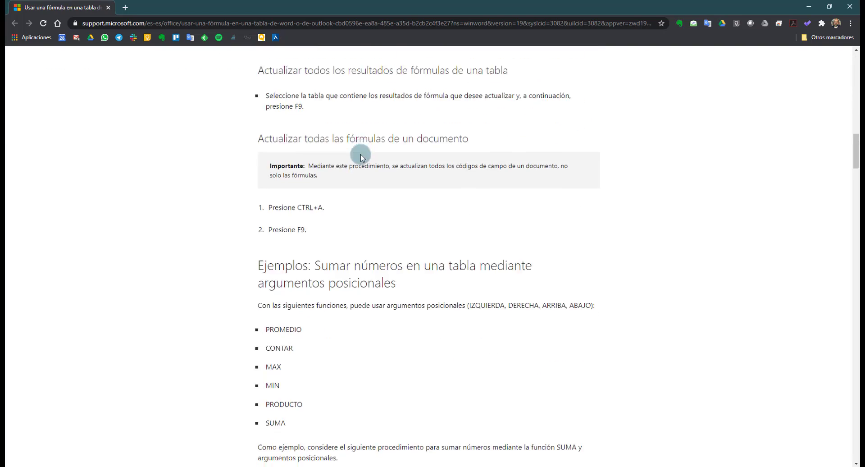
{"action": "scroll", "coordinate": [360, 155], "scroll_direction": "down", "scroll_amount": 13}
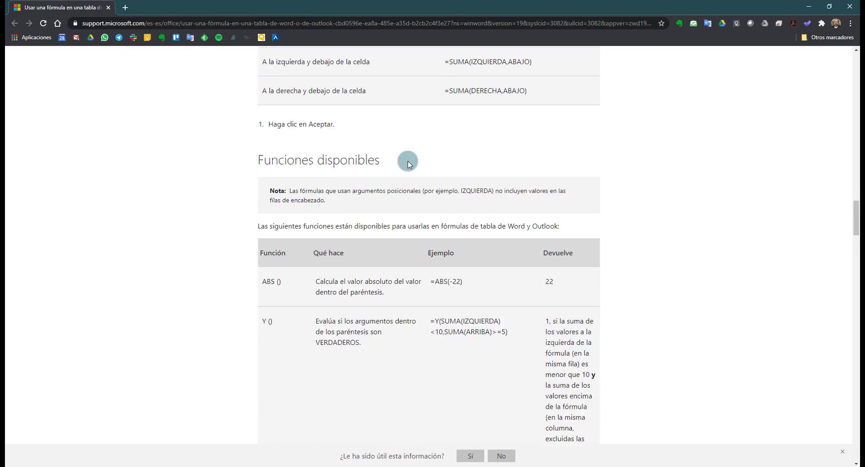
{"action": "scroll", "coordinate": [408, 161], "scroll_direction": "up", "scroll_amount": 6}
{"action": "scroll", "coordinate": [407, 161], "scroll_direction": "up", "scroll_amount": 15}
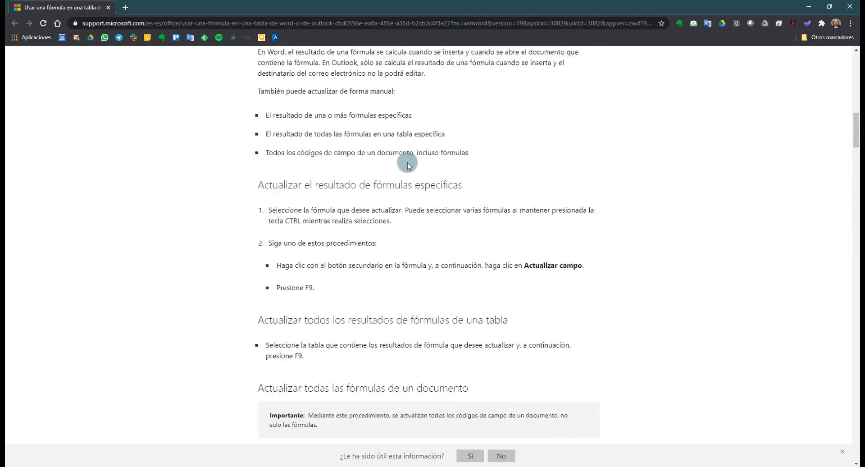
{"action": "scroll", "coordinate": [405, 165], "scroll_direction": "down", "scroll_amount": 20}
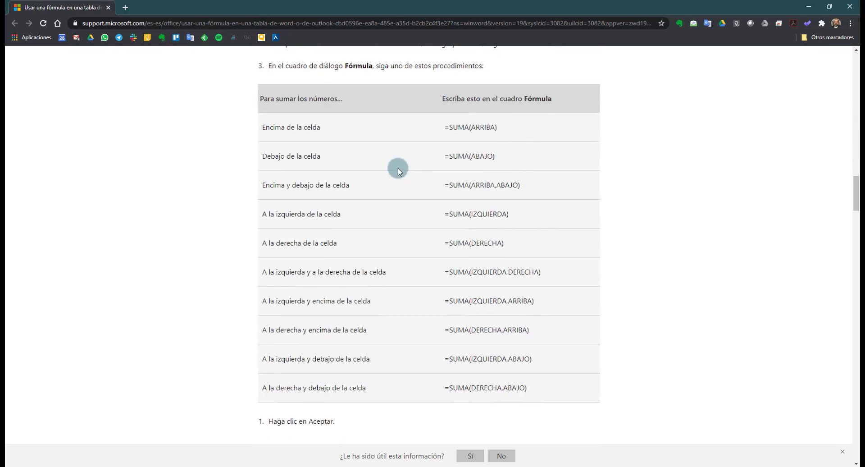
{"action": "scroll", "coordinate": [399, 169], "scroll_direction": "down", "scroll_amount": 6}
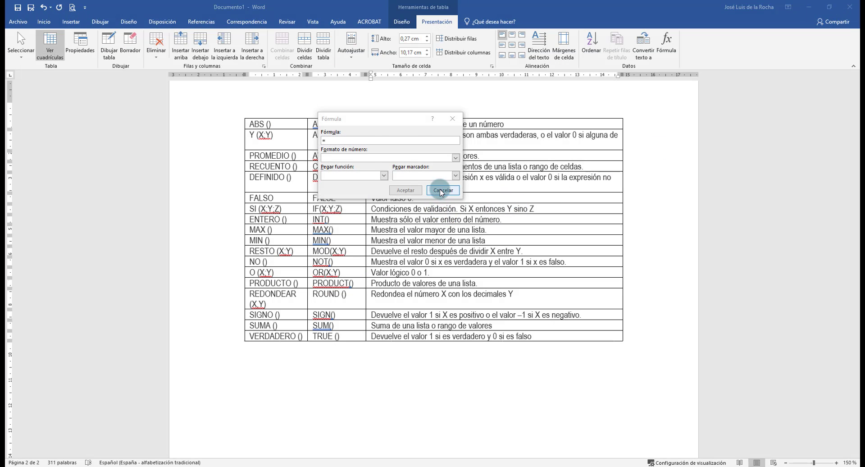
Step: Return to Word, cancel the Formula dialog and examine the arguments of the AND function in the function table
{"action": "left_click", "coordinate": [440, 189]}
{"action": "left_click", "coordinate": [286, 351]}
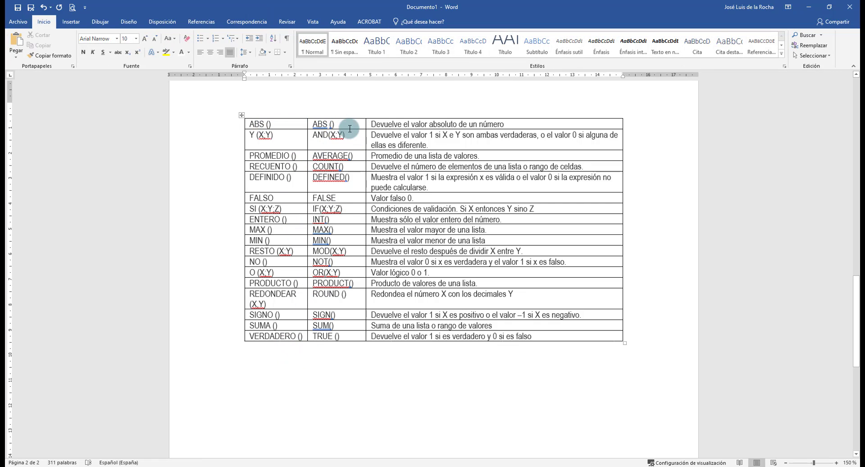
{"action": "double_click", "coordinate": [332, 135]}
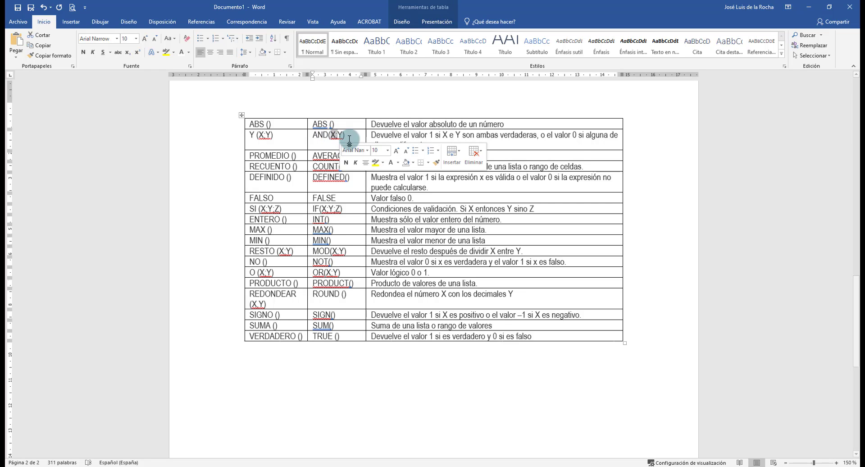
{"action": "left_click", "coordinate": [336, 155]}
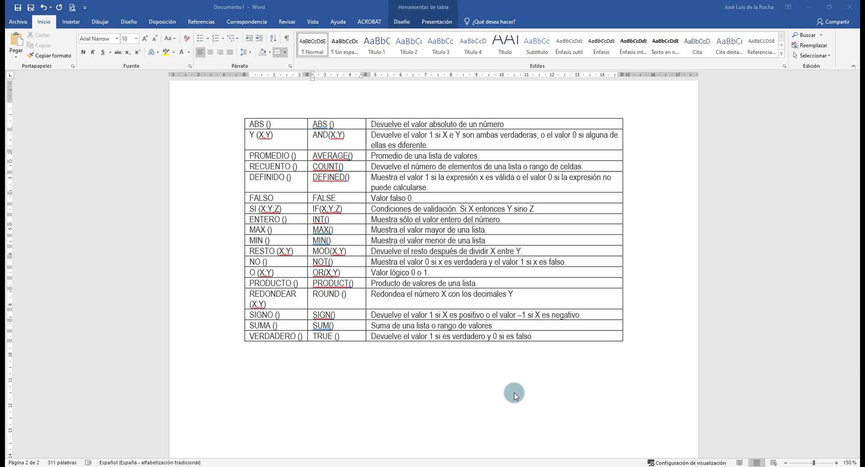
Step: Add the line "(IZQUIERDA, DERECHA, ARRIBA, ABAJO) (LEFT, RIGHT, ABOVE, BELOW)" below the function table
{"action": "left_click", "coordinate": [473, 384]}
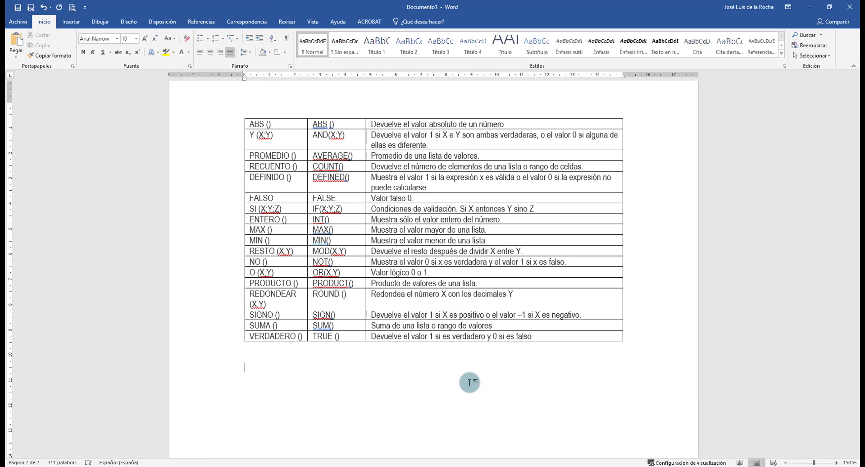
{"action": "type", "text": "(IZQUIERDA, DERECHA, ARRIBA, ABAJO)\t(LEFT, RIGHT, ABOVE, BELOW)"}
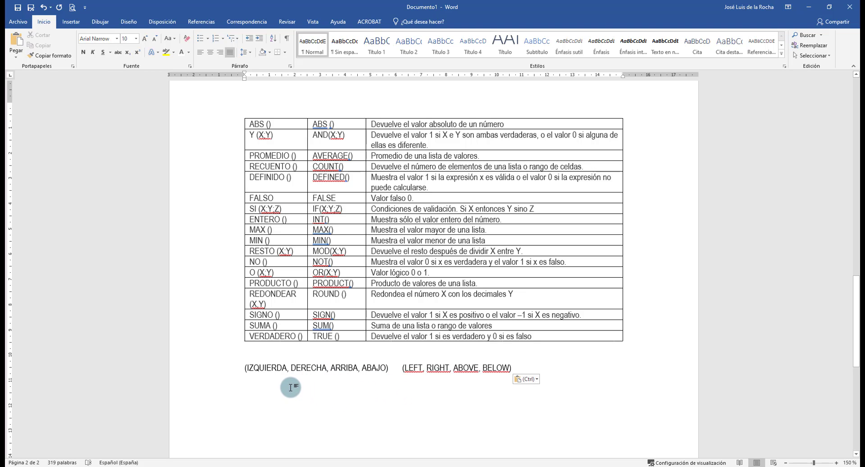
{"action": "key", "text": "Return"}
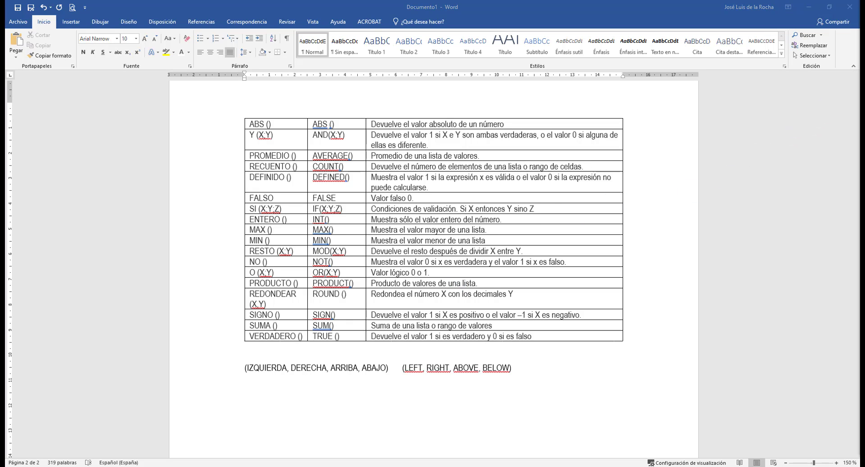
Step: Insert a five-row, four-column table of cell references A1 to D5 below the positional arguments line
{"action": "left_click", "coordinate": [408, 401]}
{"action": "type", "text": "A1\tB1\tC1\tD1 A2\tB2\tC2\tD2 A3\tB3\tC3\tD3 A4\tB4\tC4\tD4 A5\tB5\tC5\tD5"}
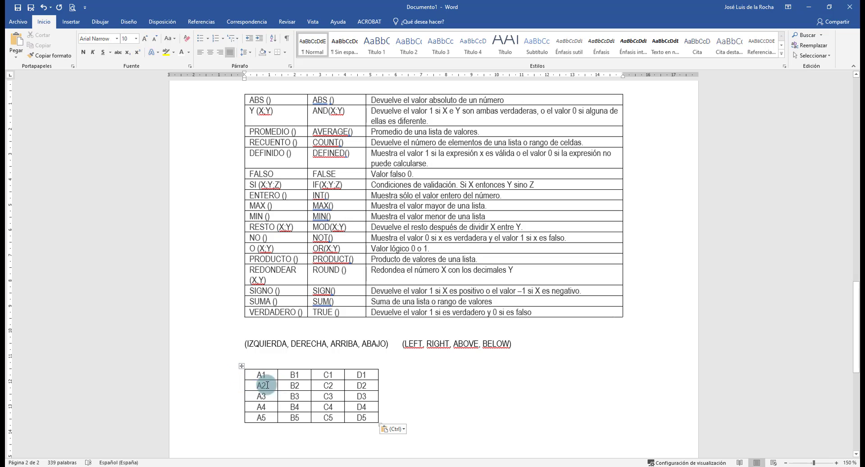
Step: Review the AND function entry in the function table and return to the ALTURA (M) column of the copied area table
{"action": "scroll", "coordinate": [333, 412], "scroll_direction": "up", "scroll_amount": 2}
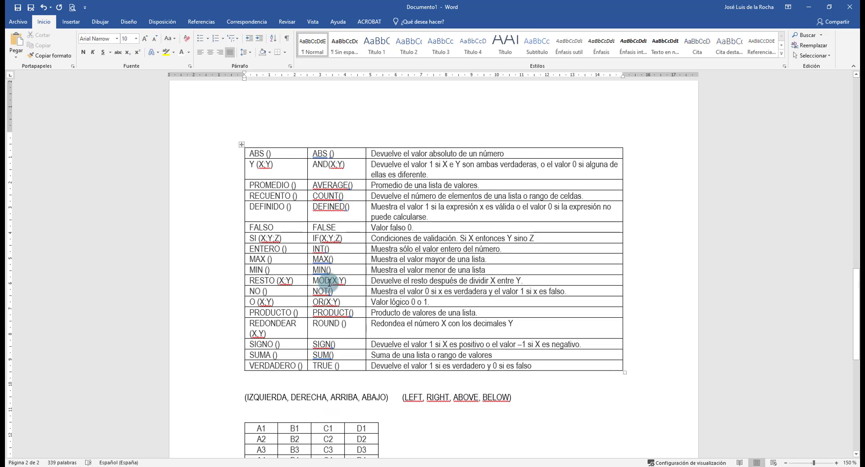
{"action": "left_click_drag", "start_coordinate": [344, 165], "coordinate": [313, 166]}
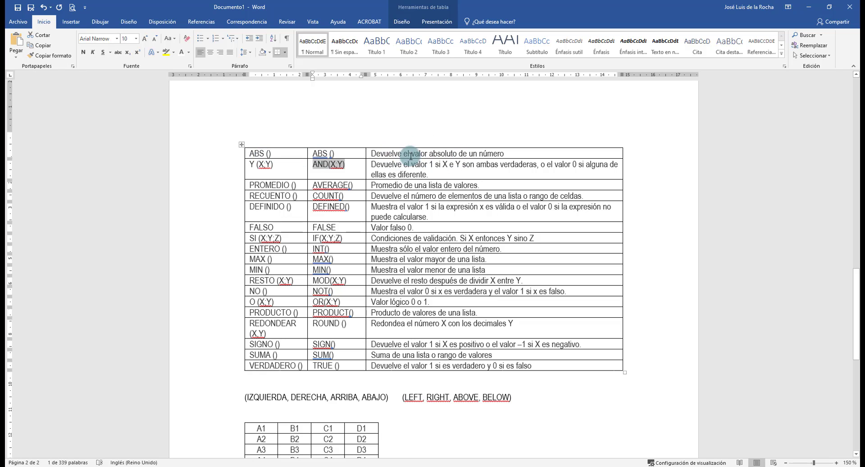
{"action": "scroll", "coordinate": [378, 190], "scroll_direction": "up", "scroll_amount": 8}
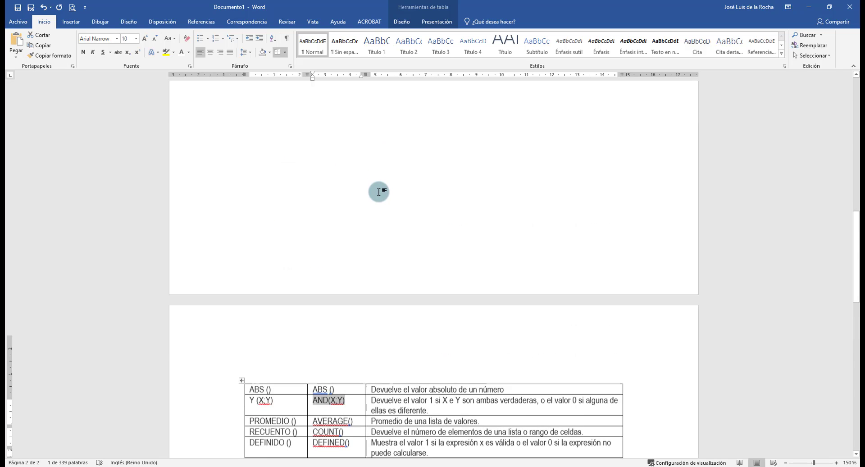
{"action": "scroll", "coordinate": [397, 203], "scroll_direction": "up", "scroll_amount": 5}
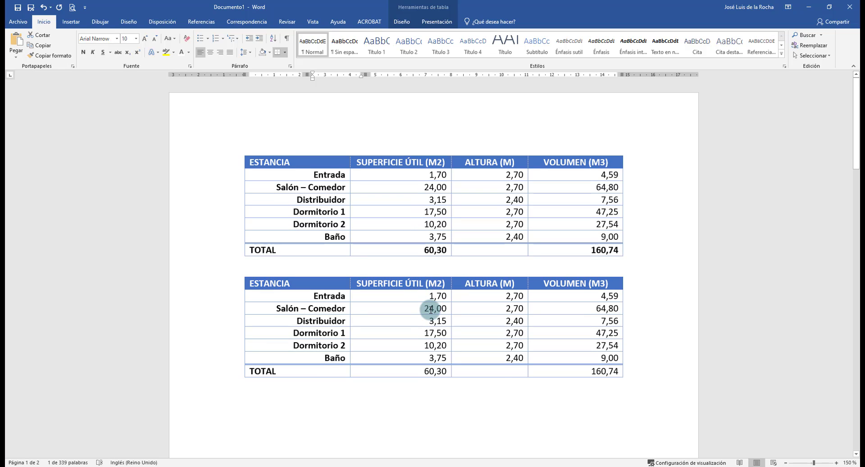
{"action": "left_click", "coordinate": [497, 370]}
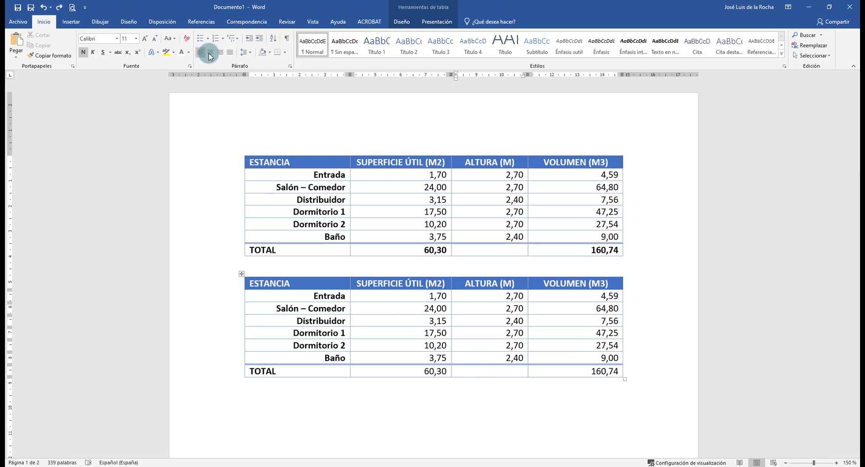
{"action": "left_click", "coordinate": [512, 303]}
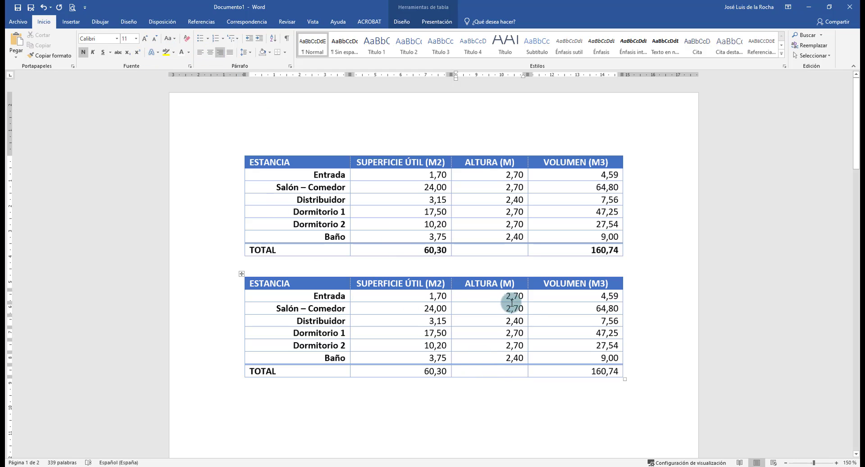
Step: Insert the formula field =MIN(ABOVE) in the ALTURA (M) cell of the second table's TOTAL row and update it
{"action": "left_click_drag", "start_coordinate": [512, 303], "coordinate": [506, 366]}
{"action": "left_click", "coordinate": [506, 367]}
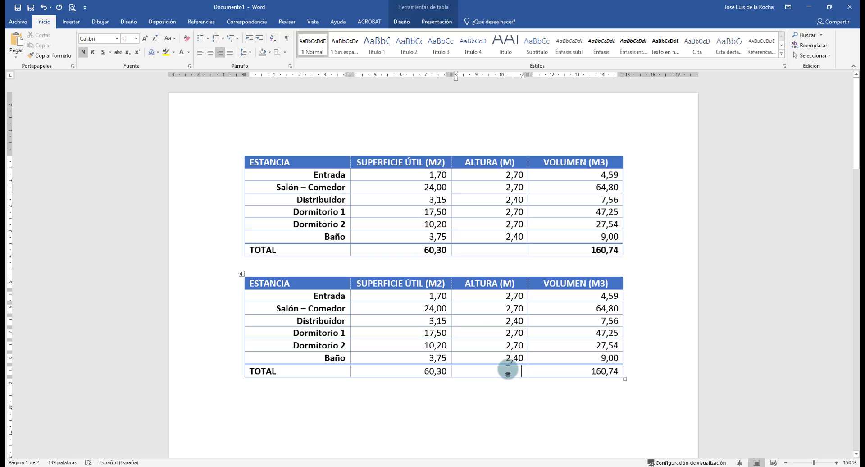
{"action": "left_click", "coordinate": [433, 23]}
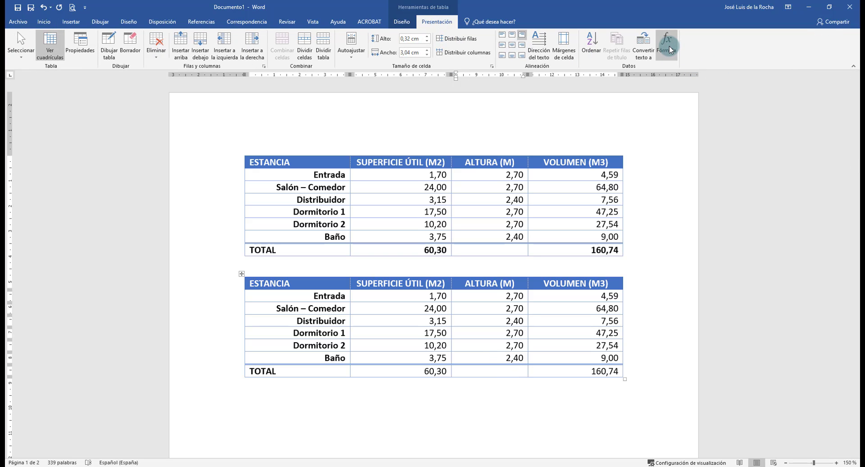
{"action": "left_click", "coordinate": [517, 372]}
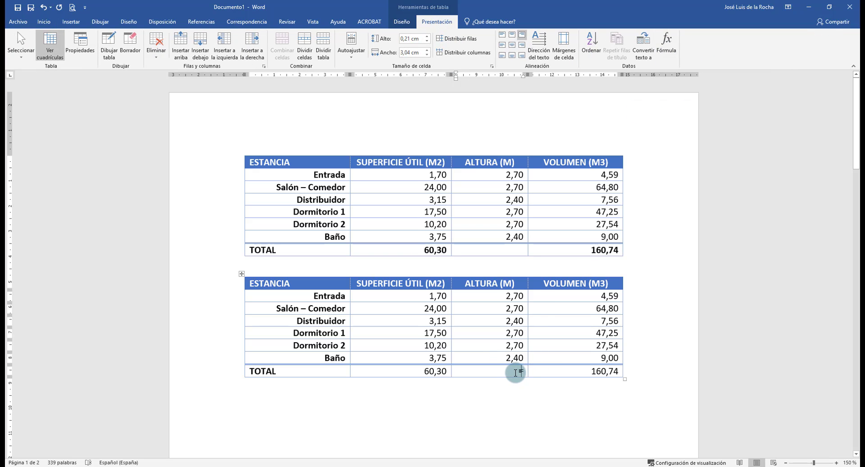
{"action": "key", "text": "ctrl+F9"}
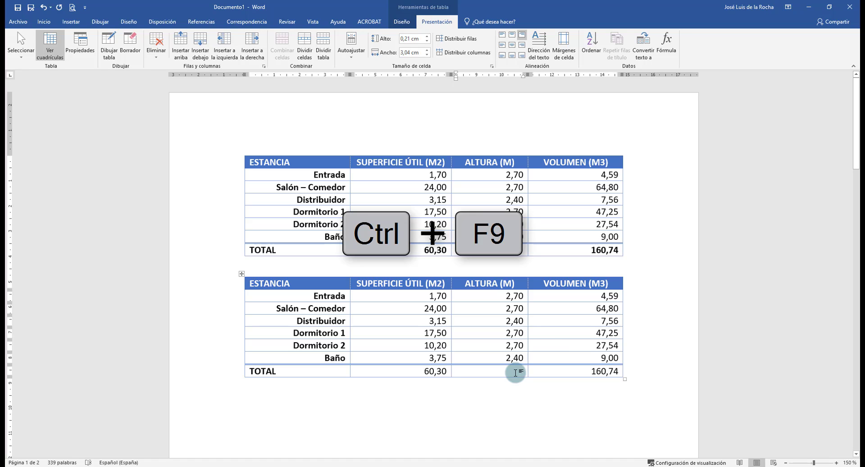
{"action": "type", "text": "="}
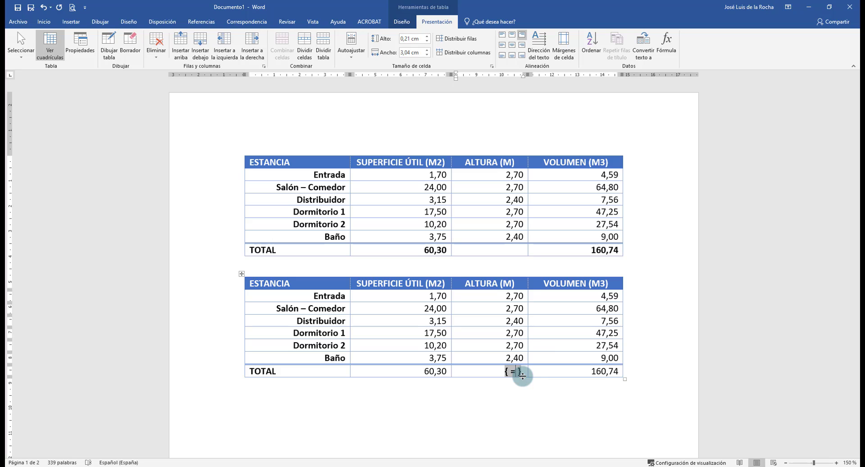
{"action": "type", "text": "MIN("}
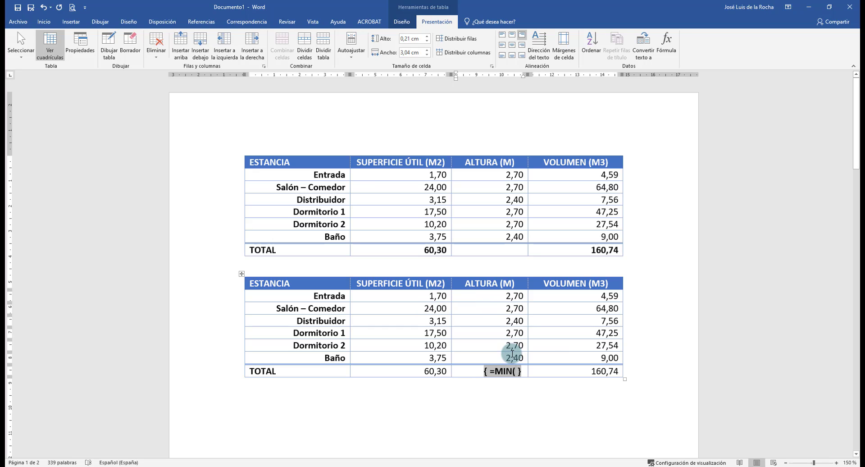
{"action": "type", "text": "ABOVE)"}
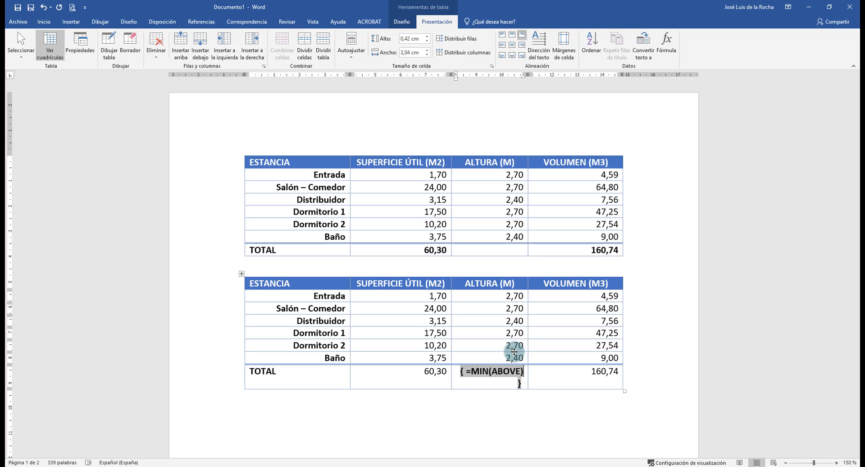
{"action": "key", "text": "F9"}
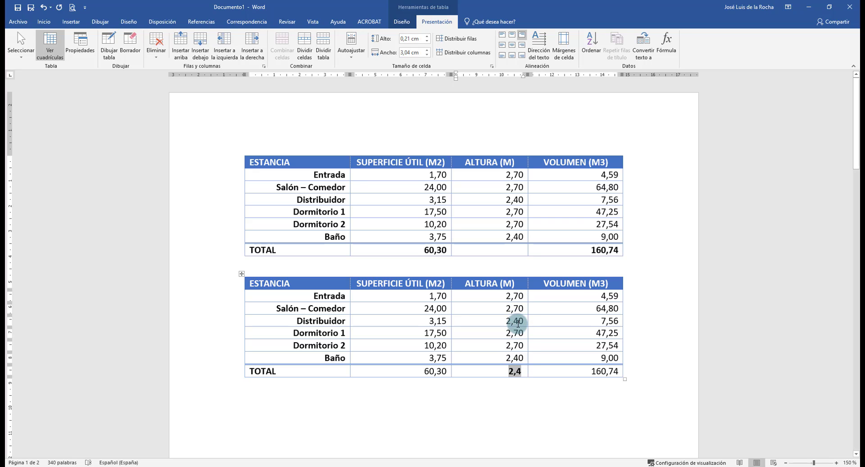
Step: Set the Salón – Comedor height in the second table to 2,10 and update the MIN field in the TOTAL row
{"action": "left_click", "coordinate": [513, 308]}
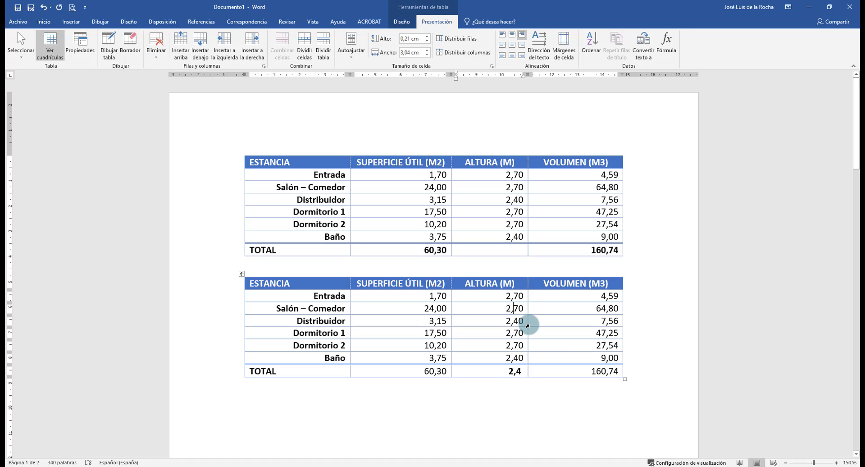
{"action": "key", "text": "Delete"}
{"action": "type", "text": "1"}
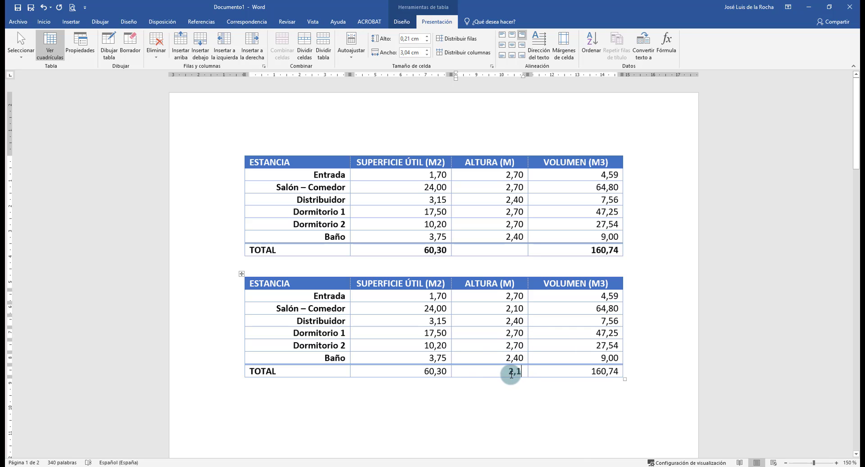
{"action": "left_click", "coordinate": [515, 371]}
Step: Replace the ABOVE argument of the MIN field with the range C2:C7 and update the field
{"action": "right_click", "coordinate": [514, 371]}
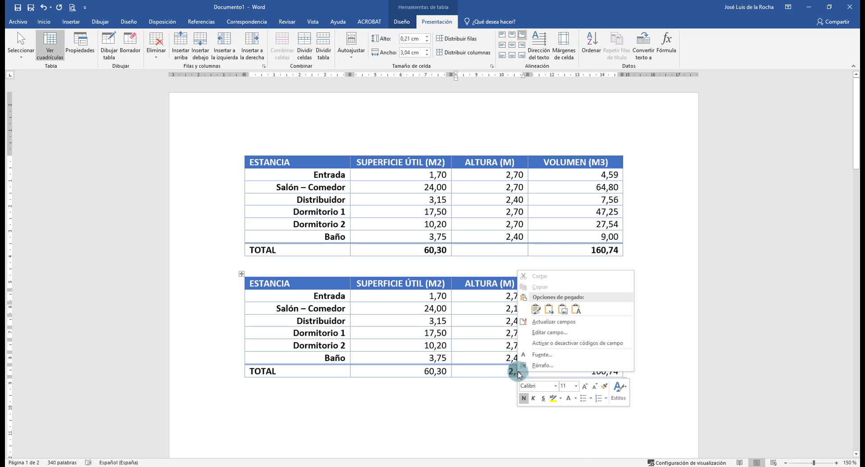
{"action": "left_click", "coordinate": [548, 337]}
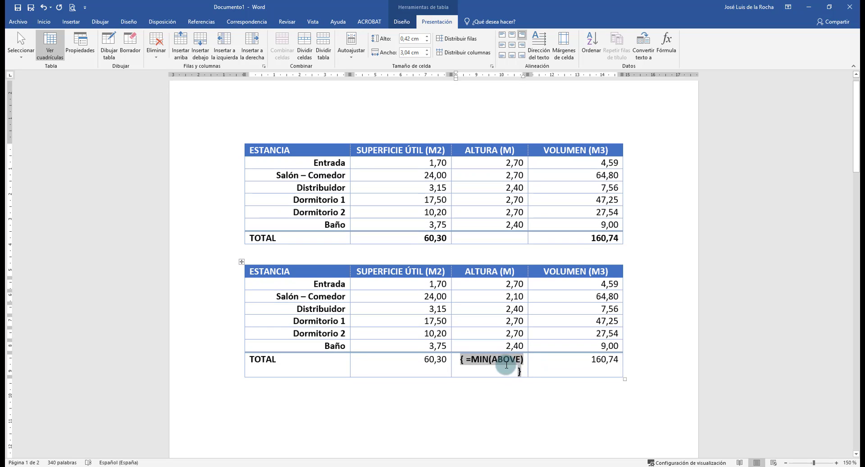
{"action": "double_click", "coordinate": [515, 366]}
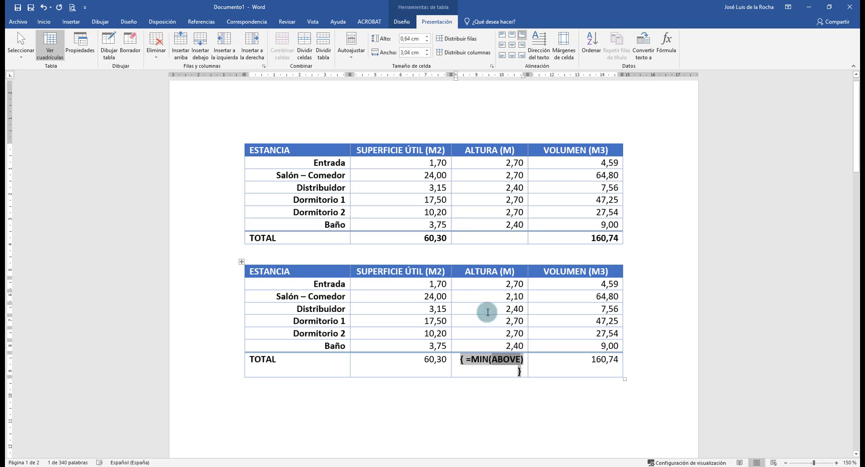
{"action": "type", "text": "C2"}
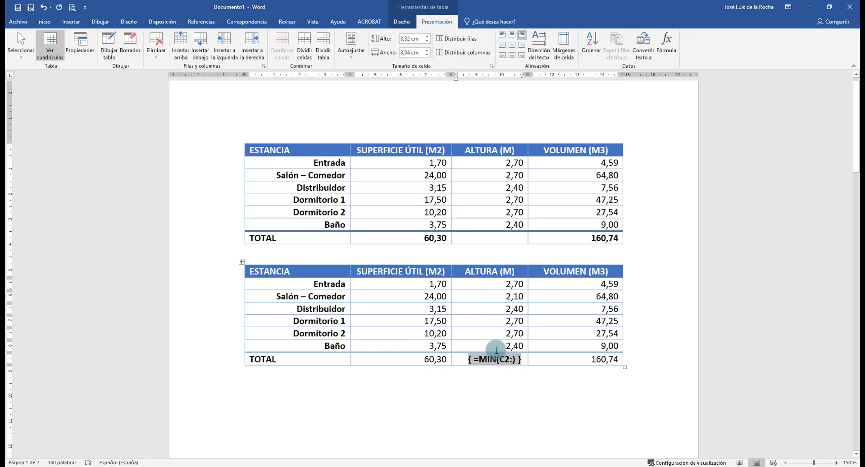
{"action": "type", "text": ":C7"}
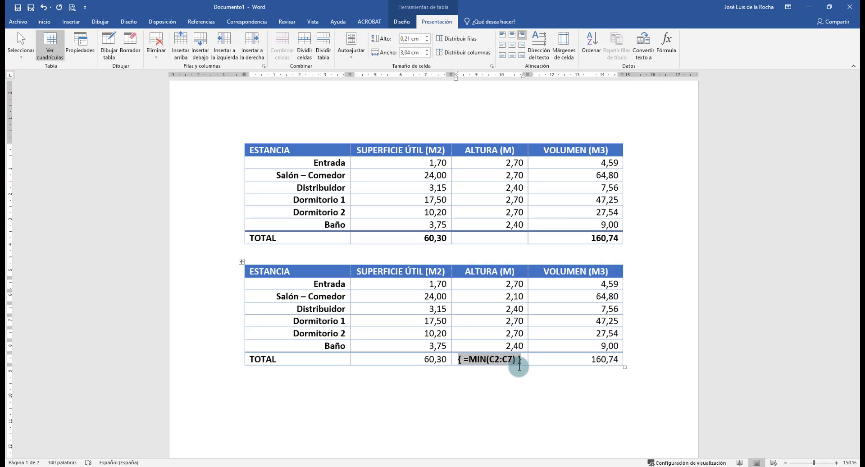
{"action": "key", "text": "F9"}
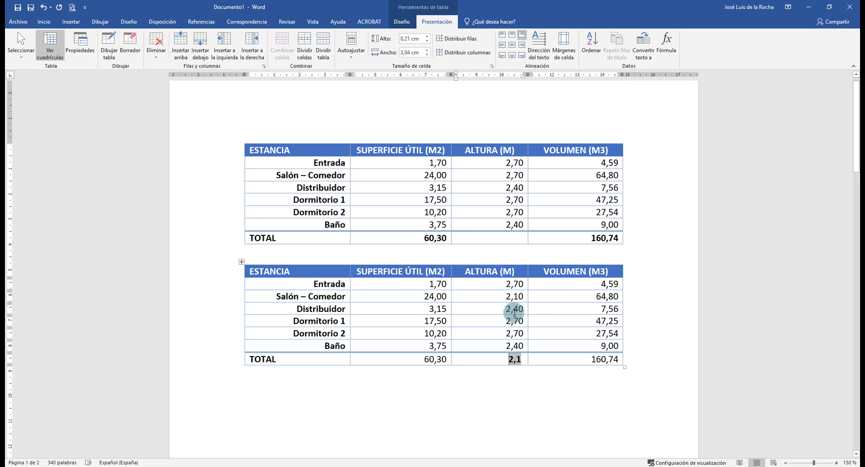
Step: Set the Dormitorio 2 height in the second table to 1,70 and update the MIN field
{"action": "left_click", "coordinate": [513, 333]}
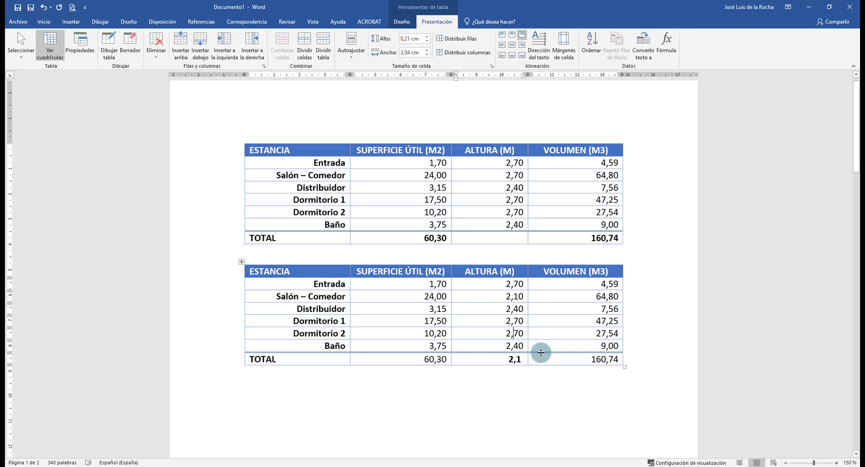
{"action": "key", "text": "Delete"}
{"action": "type", "text": "1"}
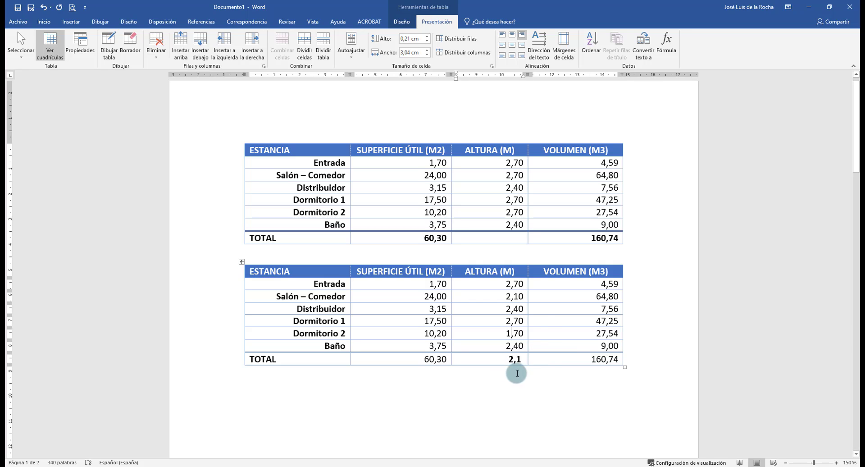
{"action": "left_click", "coordinate": [515, 359]}
{"action": "key", "text": "F9"}
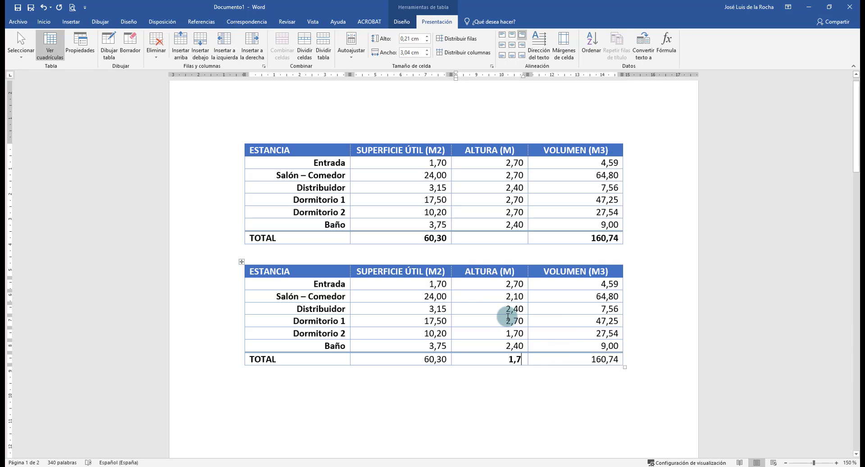
Step: Extend the MIN field's range to B2:C7 so it covers the surface and height columns, and update the field
{"action": "left_click", "coordinate": [515, 359]}
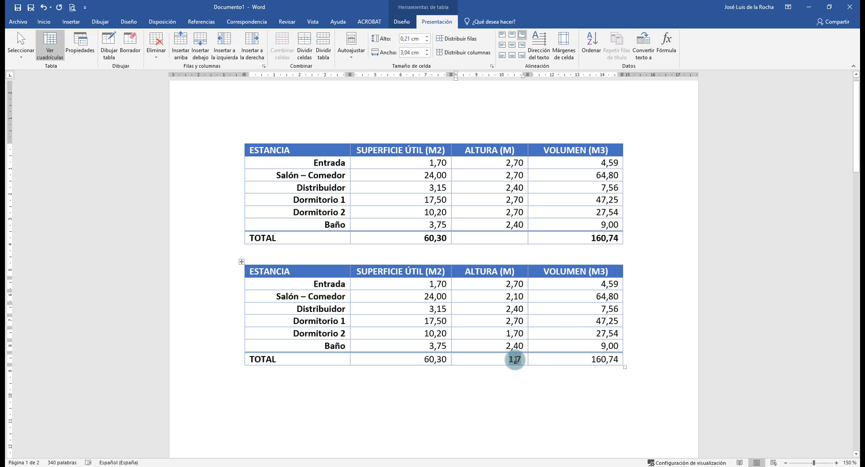
{"action": "right_click", "coordinate": [515, 359]}
{"action": "left_click", "coordinate": [550, 420]}
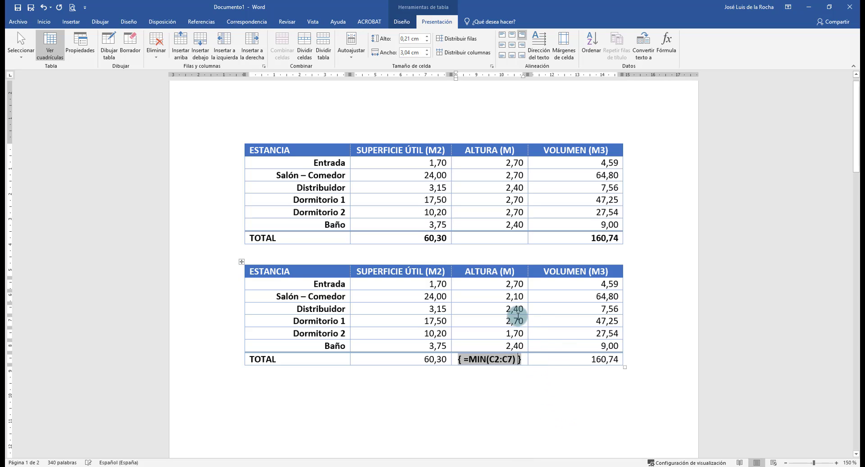
{"action": "left_click_drag", "start_coordinate": [506, 286], "coordinate": [504, 339]}
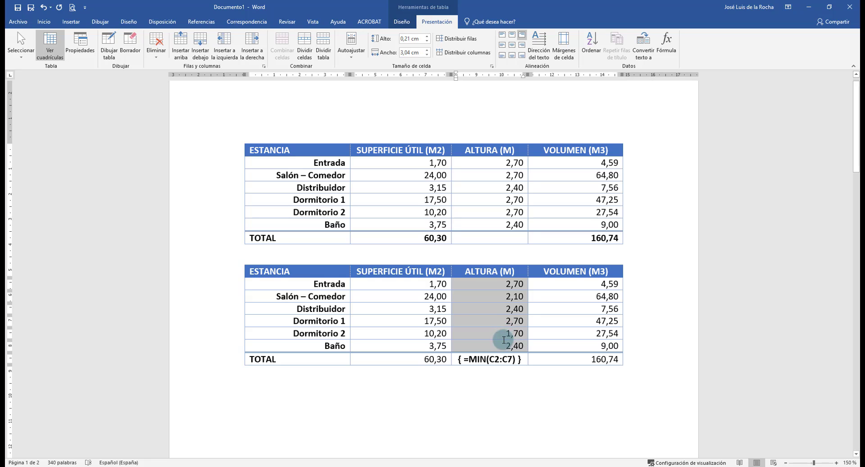
{"action": "left_click_drag", "start_coordinate": [444, 285], "coordinate": [486, 343]}
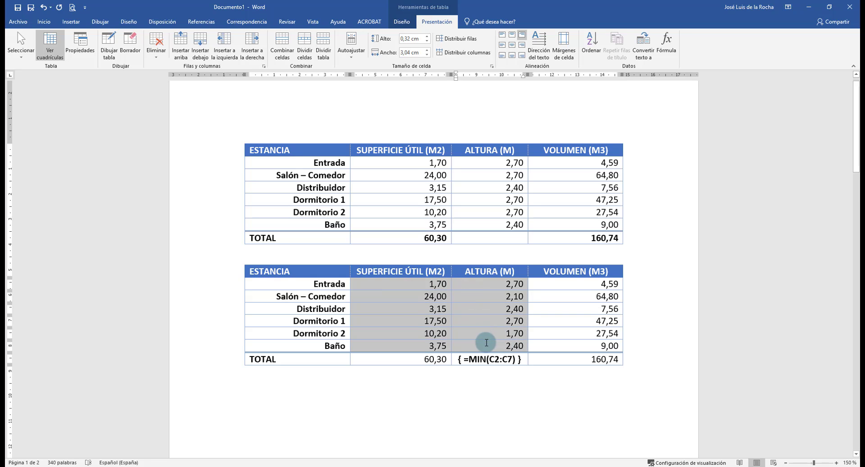
{"action": "left_click", "coordinate": [504, 366]}
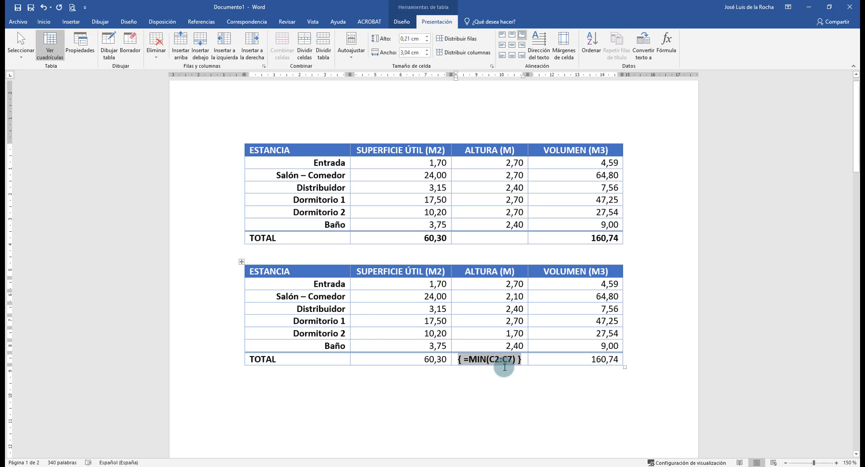
{"action": "key", "text": "BackSpace"}
{"action": "type", "text": "B"}
{"action": "key", "text": "F9"}
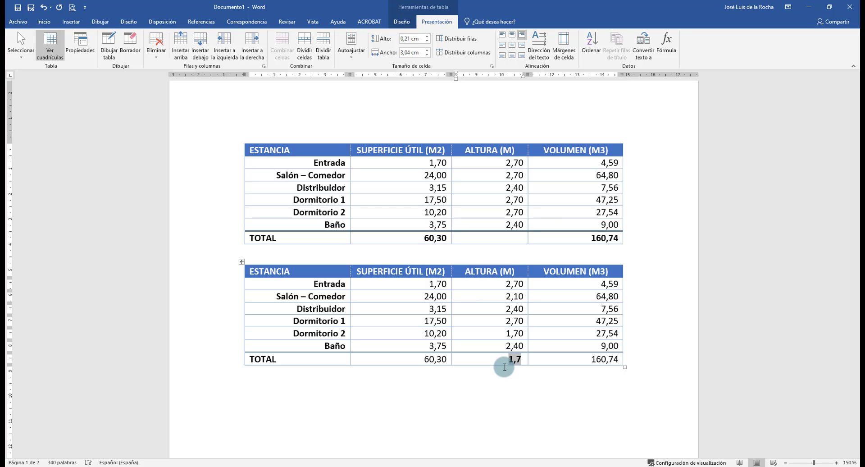
Step: Display the field codes of the ALTURA (M) and SUPERFICIE ÚTIL (M2) totals in the second table
{"action": "left_click_drag", "start_coordinate": [425, 284], "coordinate": [440, 284]}
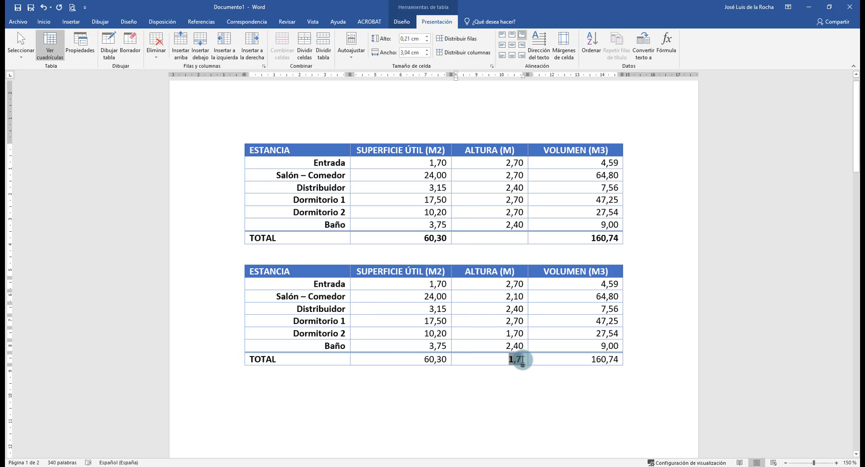
{"action": "left_click", "coordinate": [517, 360]}
{"action": "right_click", "coordinate": [517, 360]}
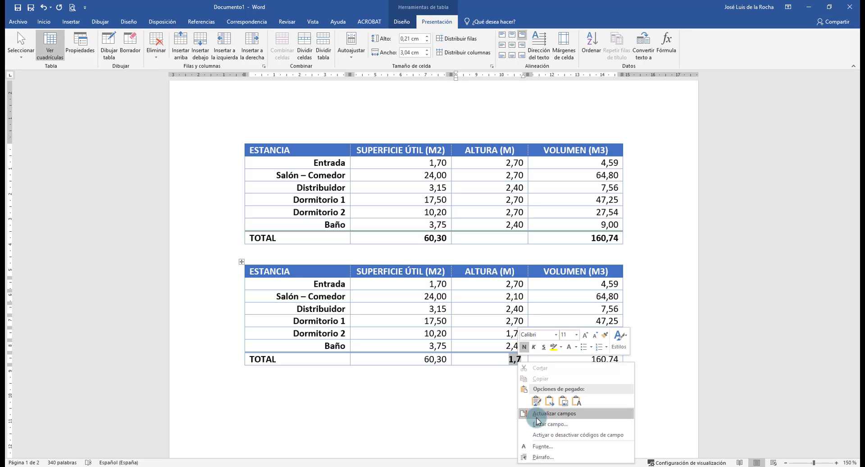
{"action": "left_click", "coordinate": [530, 429]}
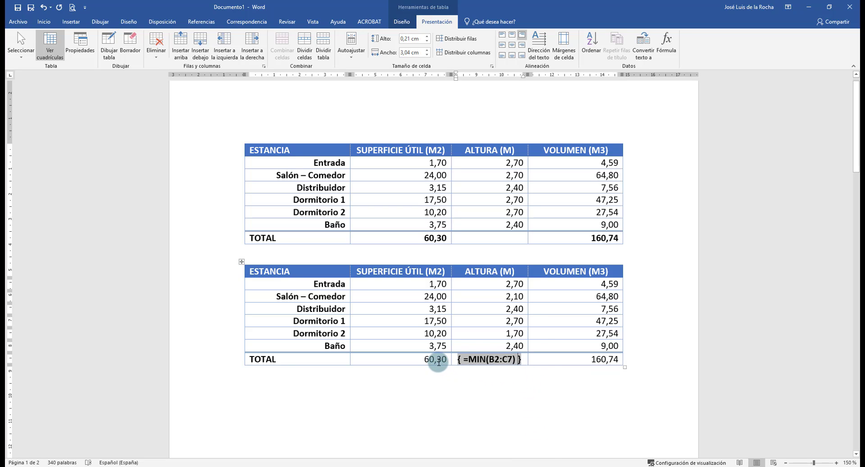
{"action": "right_click", "coordinate": [436, 361]}
{"action": "left_click", "coordinate": [470, 434]}
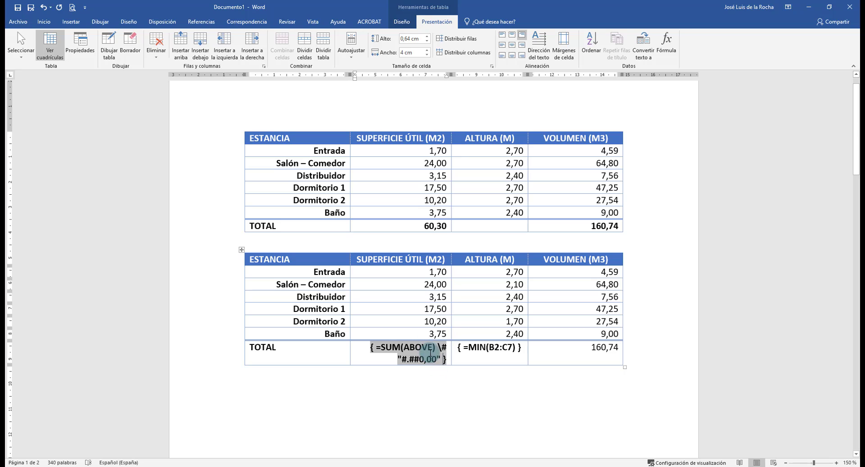
Step: Copy the number format switch \# "#.##0,00" from the SUM field into the MIN field and update both fields
{"action": "left_click_drag", "start_coordinate": [442, 349], "coordinate": [437, 365]}
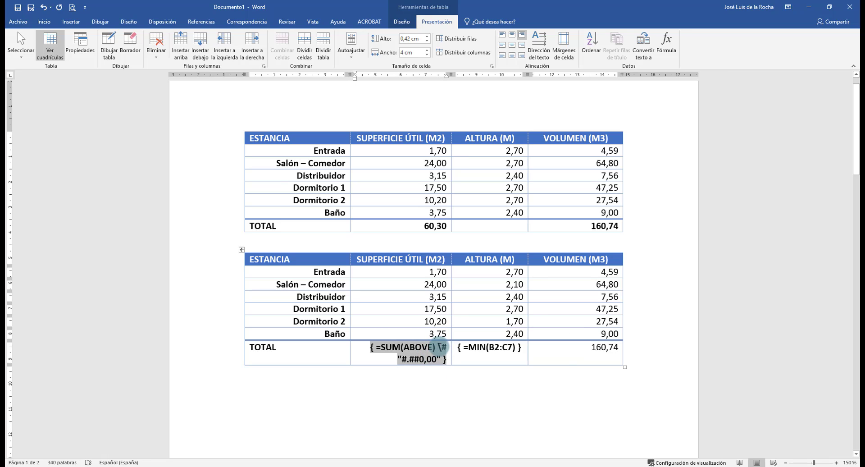
{"action": "key", "text": "ctrl+c"}
{"action": "left_click", "coordinate": [521, 354]}
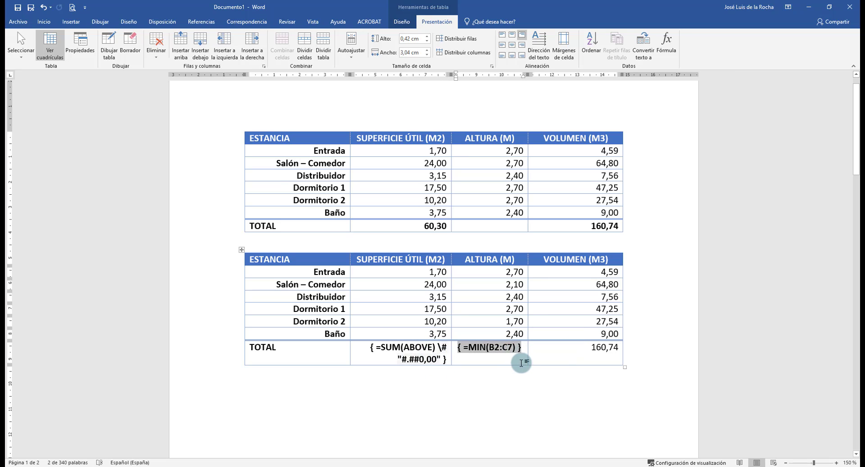
{"action": "key", "text": "ctrl+v"}
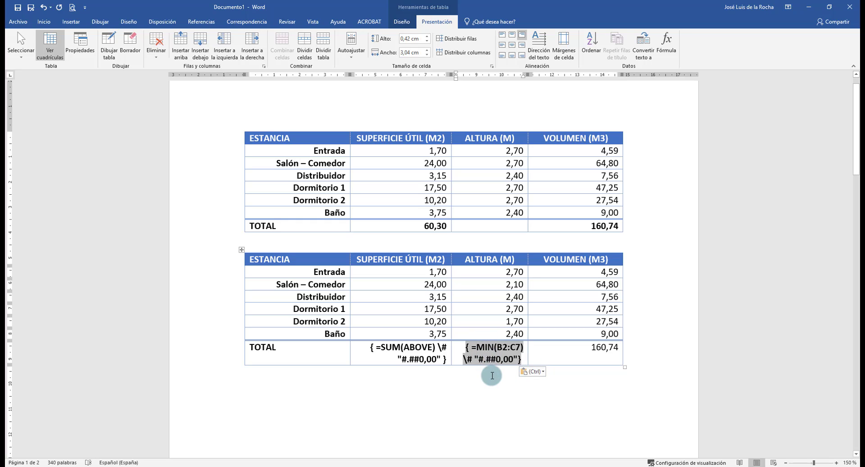
{"action": "key", "text": "F9"}
{"action": "left_click", "coordinate": [439, 354]}
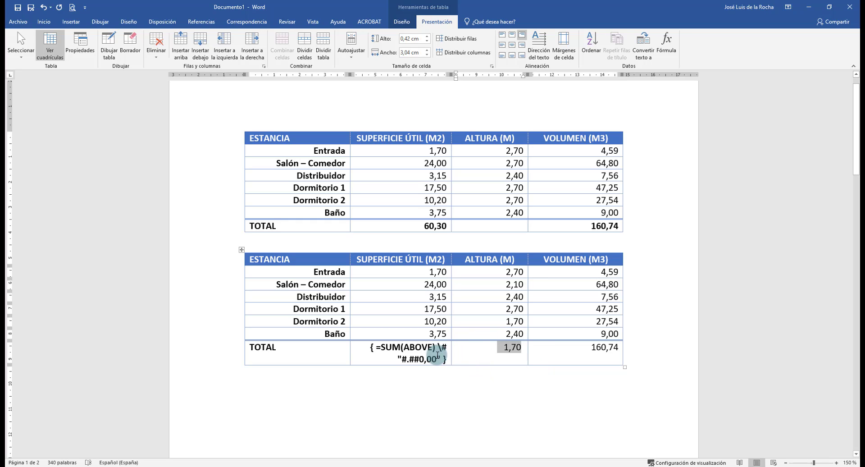
{"action": "key", "text": "F9"}
{"action": "left_click", "coordinate": [520, 348]}
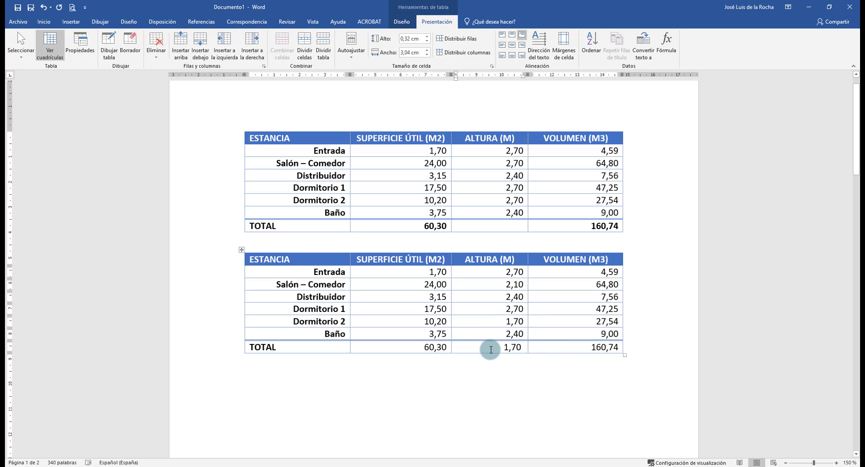
Step: Delete the MIN field from the ALTURA (M) total cell in the second table
{"action": "left_click", "coordinate": [509, 348]}
{"action": "right_click", "coordinate": [509, 348]}
{"action": "left_click", "coordinate": [531, 417]}
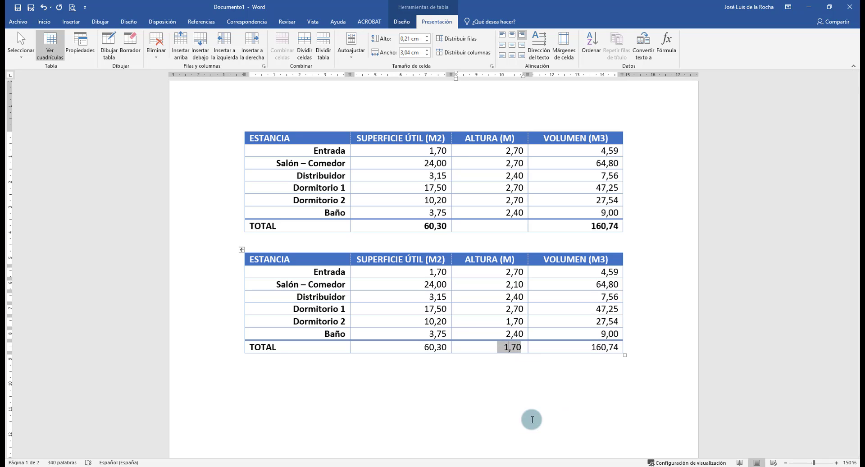
{"action": "left_click_drag", "start_coordinate": [507, 342], "coordinate": [476, 329]}
{"action": "key", "text": "Delete"}
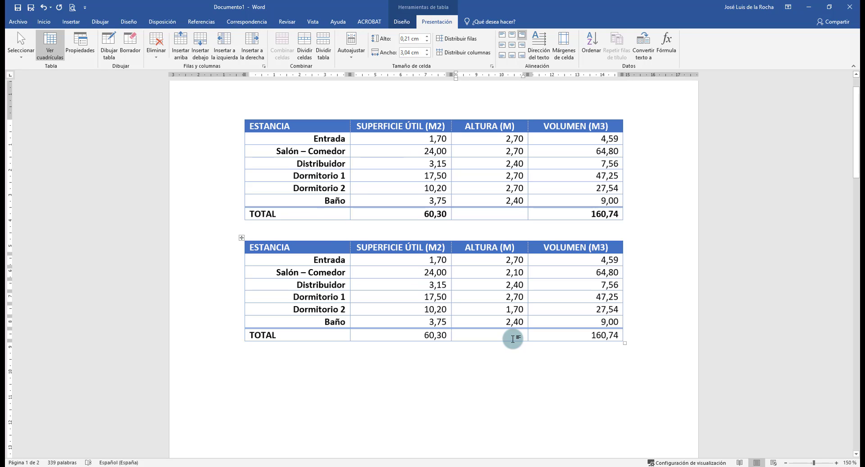
Step: Insert an empty field in the second table's ALTURA (M) total cell, write the formula =C2-C3 in it and update it
{"action": "key", "text": "ctrl+F9"}
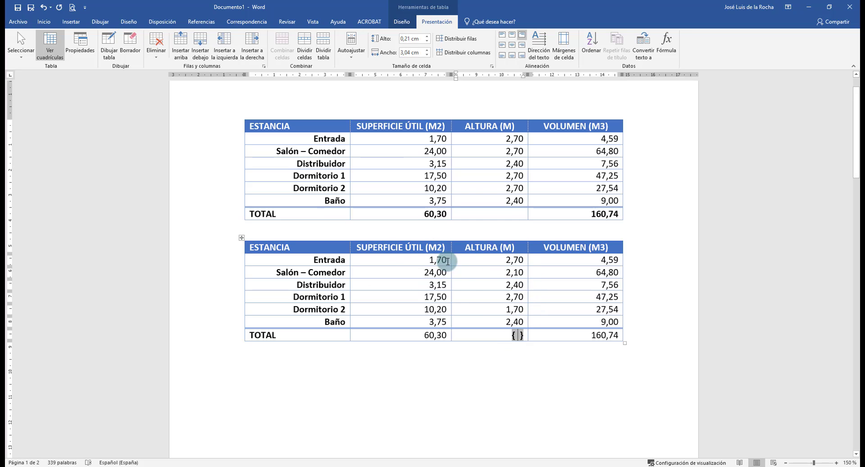
{"action": "type", "text": "C2"}
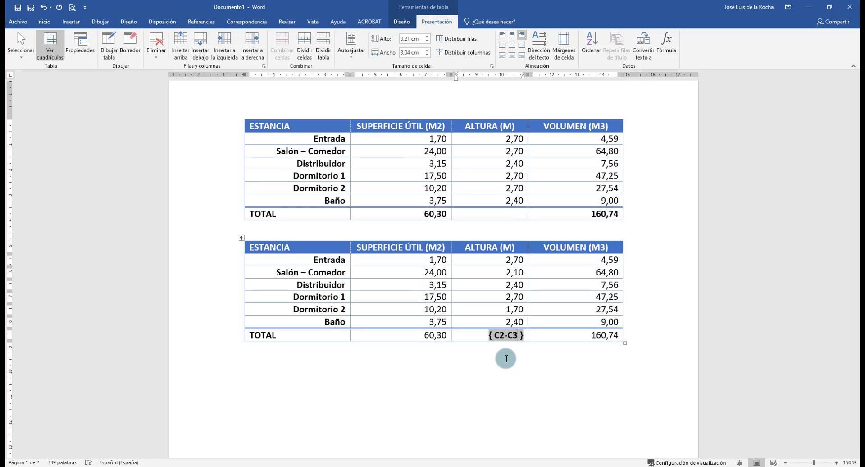
{"action": "type", "text": "-C3"}
{"action": "left_click", "coordinate": [496, 336]}
{"action": "type", "text": "="}
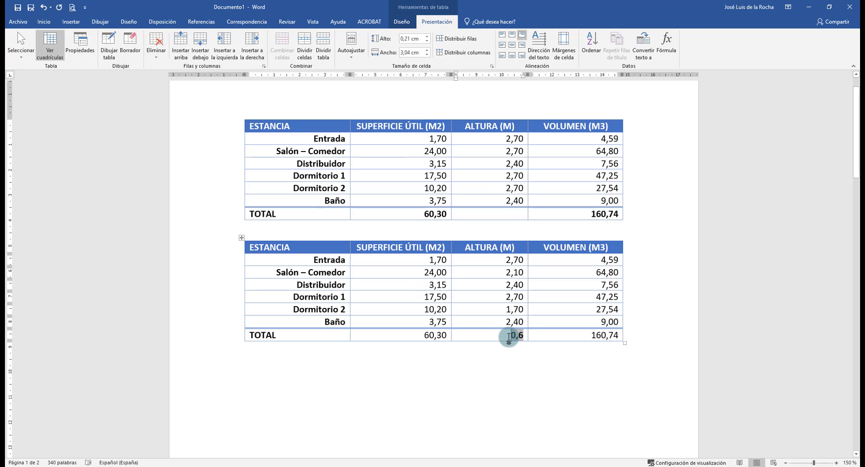
{"action": "left_click_drag", "start_coordinate": [514, 259], "coordinate": [514, 273]}
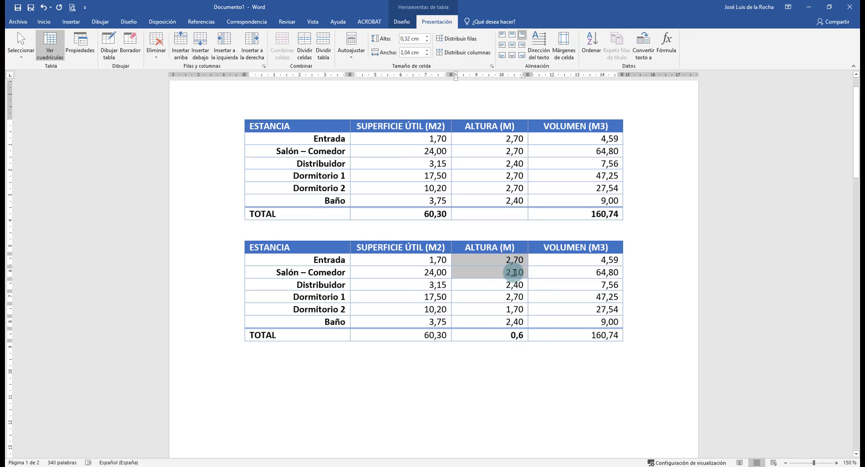
Step: Display the field code of the ALTURA (M) total, change the formula to =(C2-C3)*100 and update the field
{"action": "double_click", "coordinate": [518, 335]}
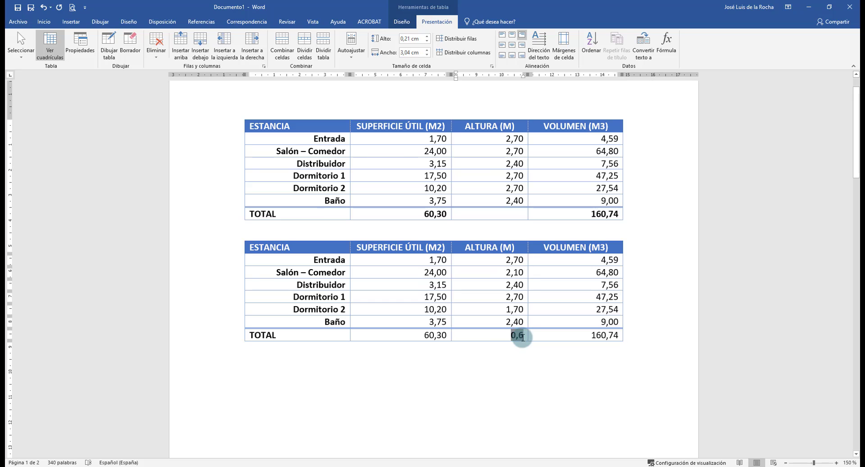
{"action": "left_click", "coordinate": [522, 338]}
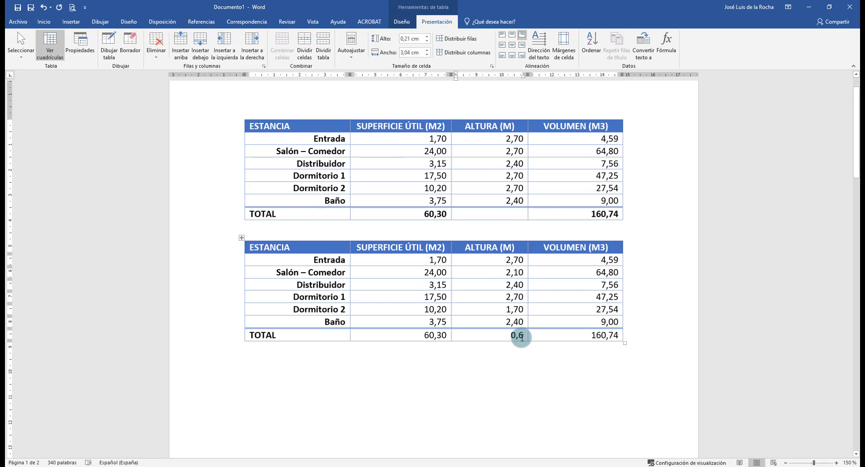
{"action": "right_click", "coordinate": [521, 338]}
{"action": "left_click", "coordinate": [521, 336]}
{"action": "right_click", "coordinate": [524, 335]}
{"action": "left_click", "coordinate": [525, 385]}
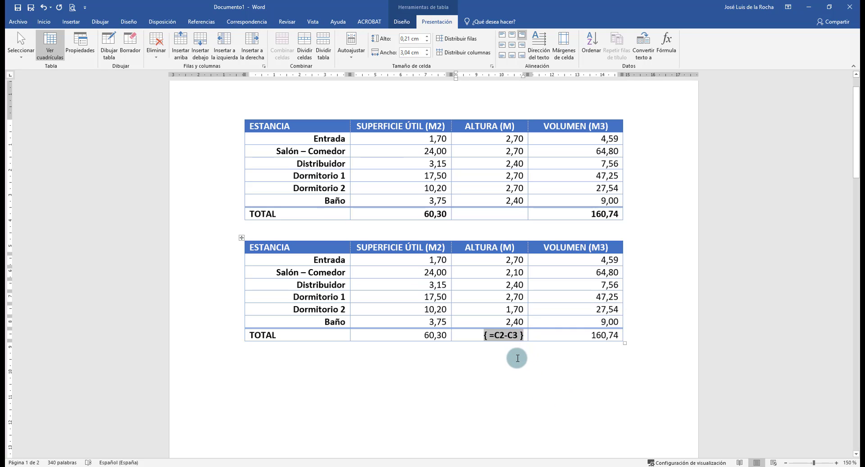
{"action": "left_click", "coordinate": [494, 335]}
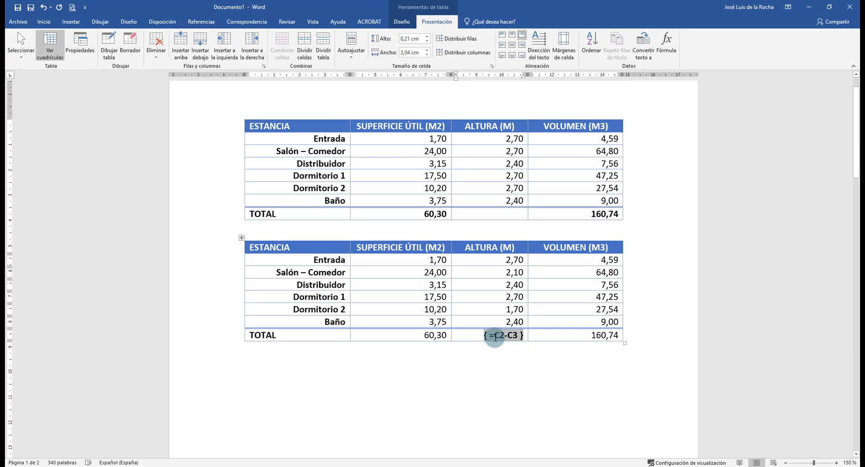
{"action": "type", "text": "(C2-C3"}
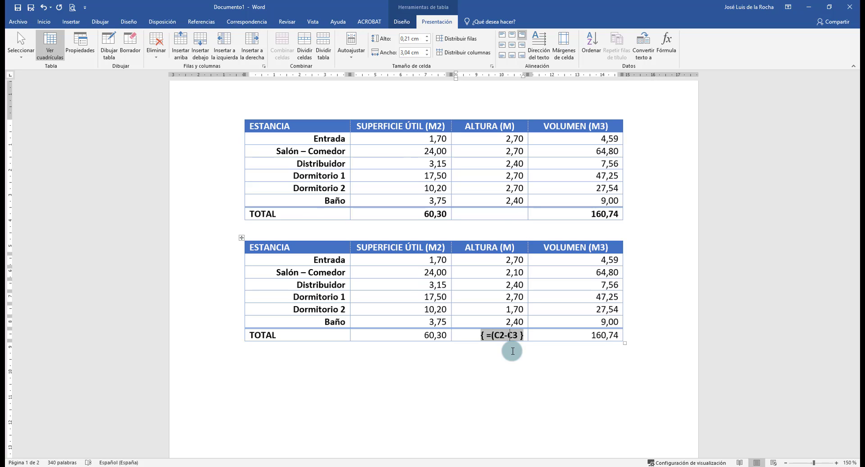
{"action": "type", "text": ")*100"}
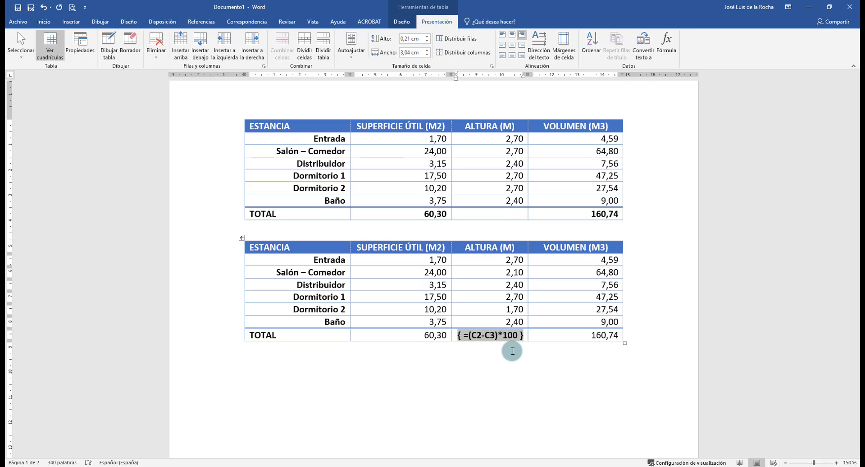
{"action": "key", "text": "F9"}
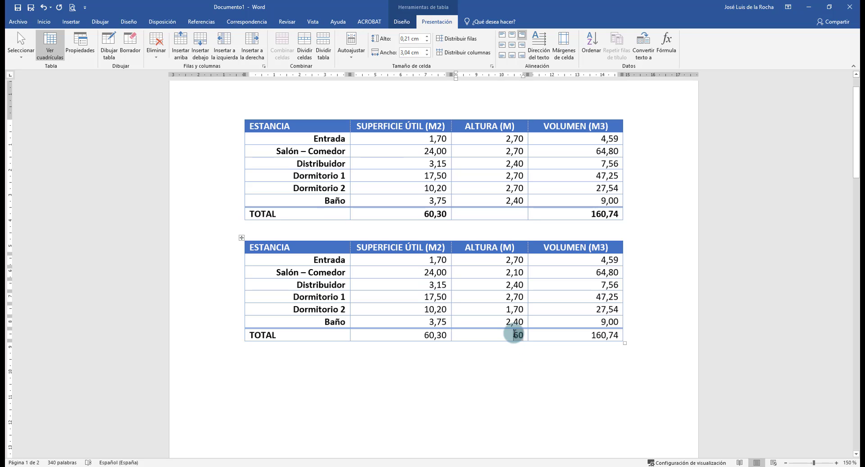
Step: Extend the ALTURA (M) total's field code to =(C2-C3)*100+SUM(ABOVE) and update the field
{"action": "right_click", "coordinate": [515, 335]}
{"action": "left_click", "coordinate": [541, 410]}
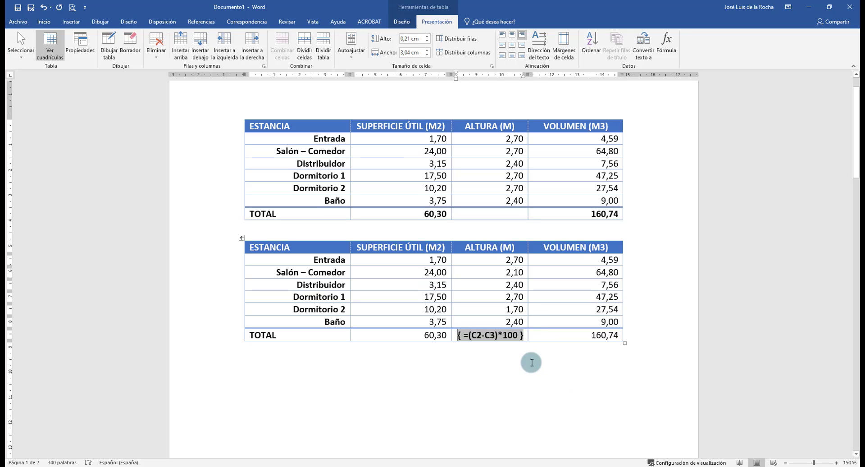
{"action": "left_click_drag", "start_coordinate": [518, 336], "coordinate": [499, 336]}
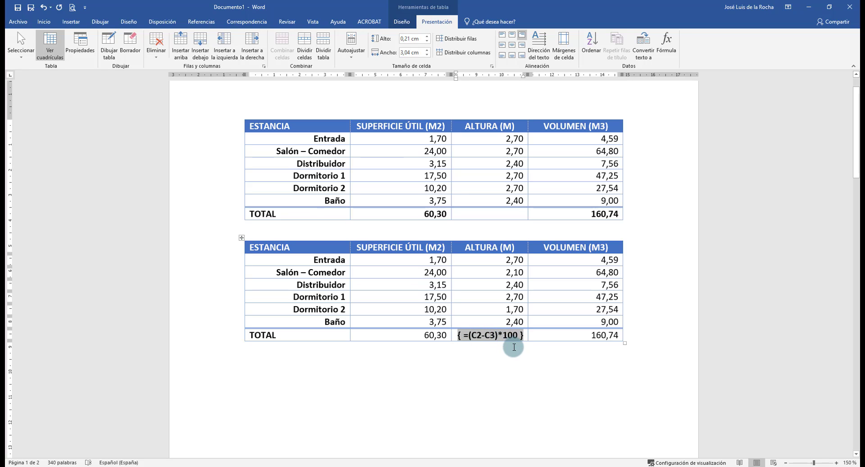
{"action": "type", "text": "+SUM("}
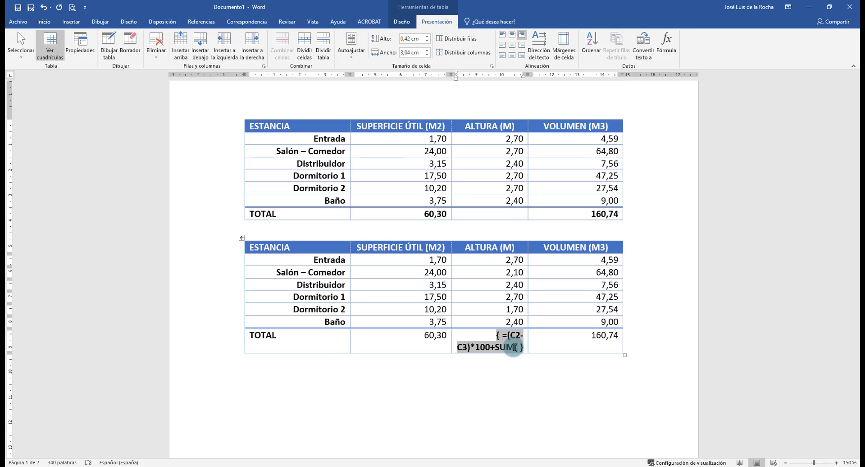
{"action": "type", "text": "ABOVE"}
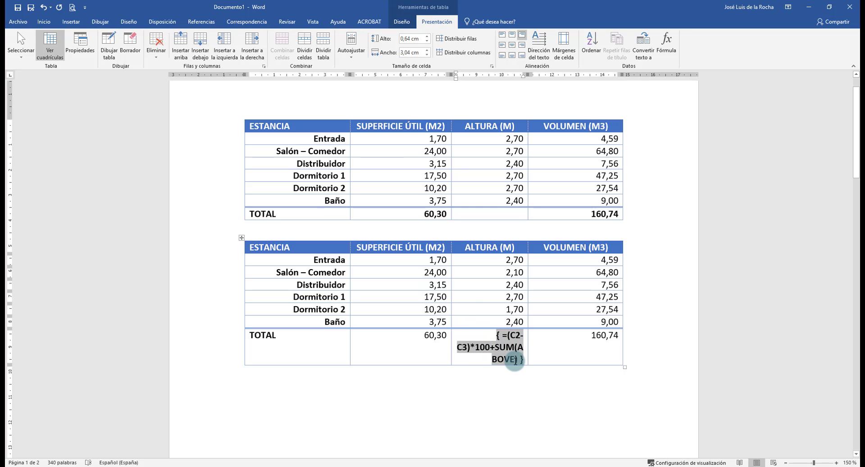
{"action": "key", "text": "F9"}
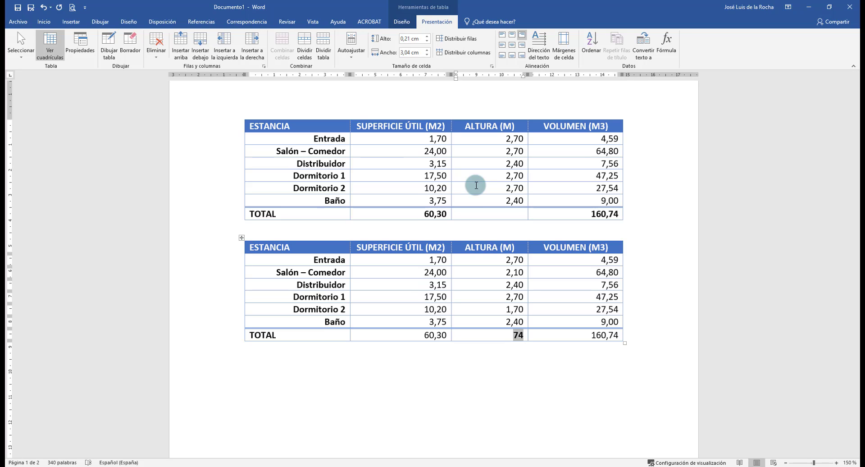
{"action": "left_click", "coordinate": [505, 297]}
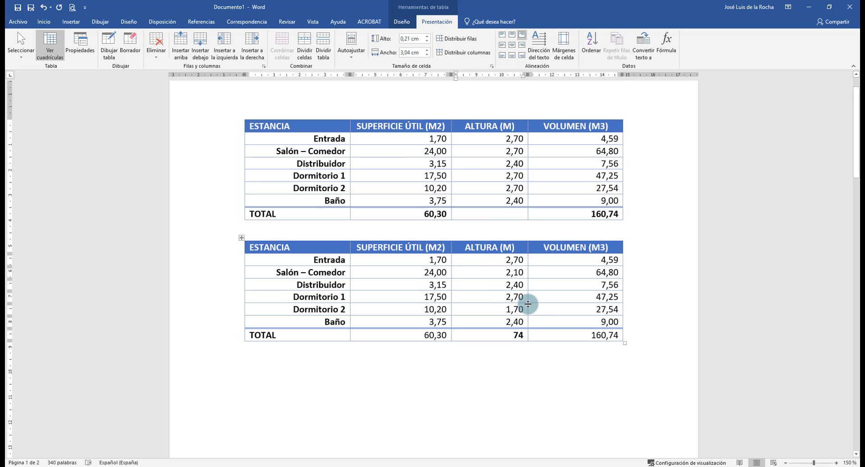